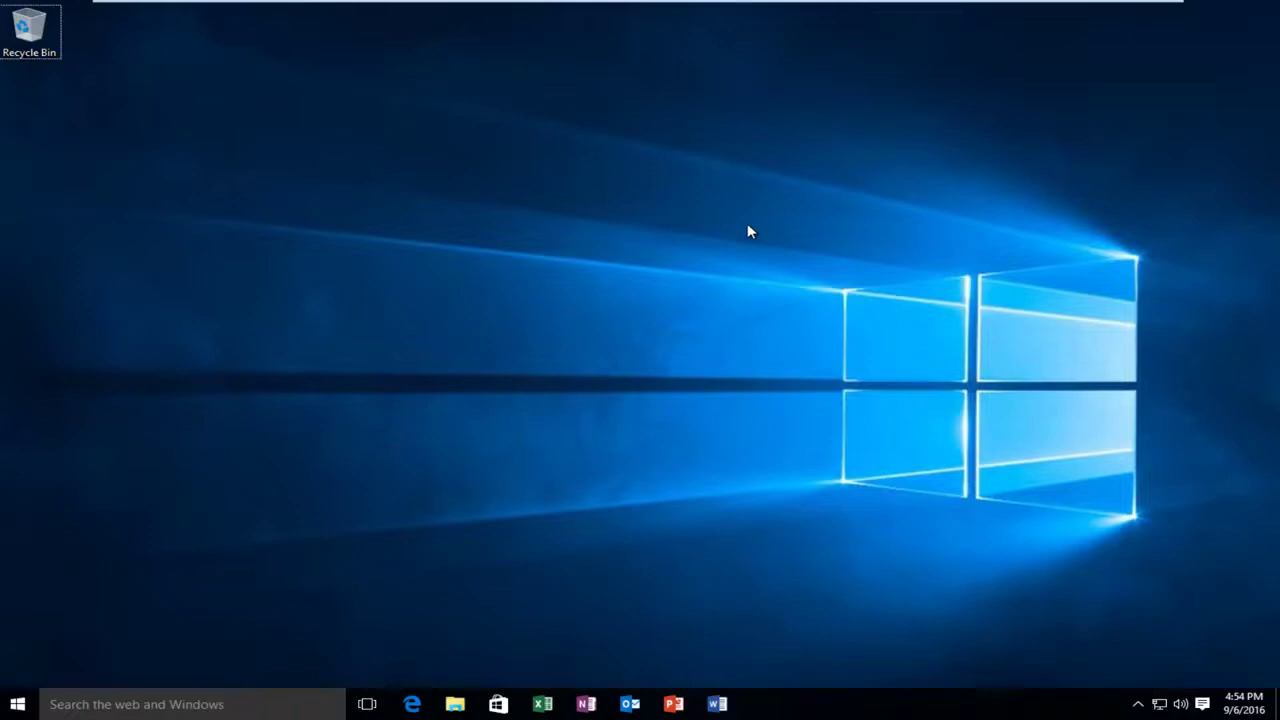
Check disk activity in Task Manager's Performance view, then close Task Manager
{"action": "right_click", "coordinate": [882, 705]}
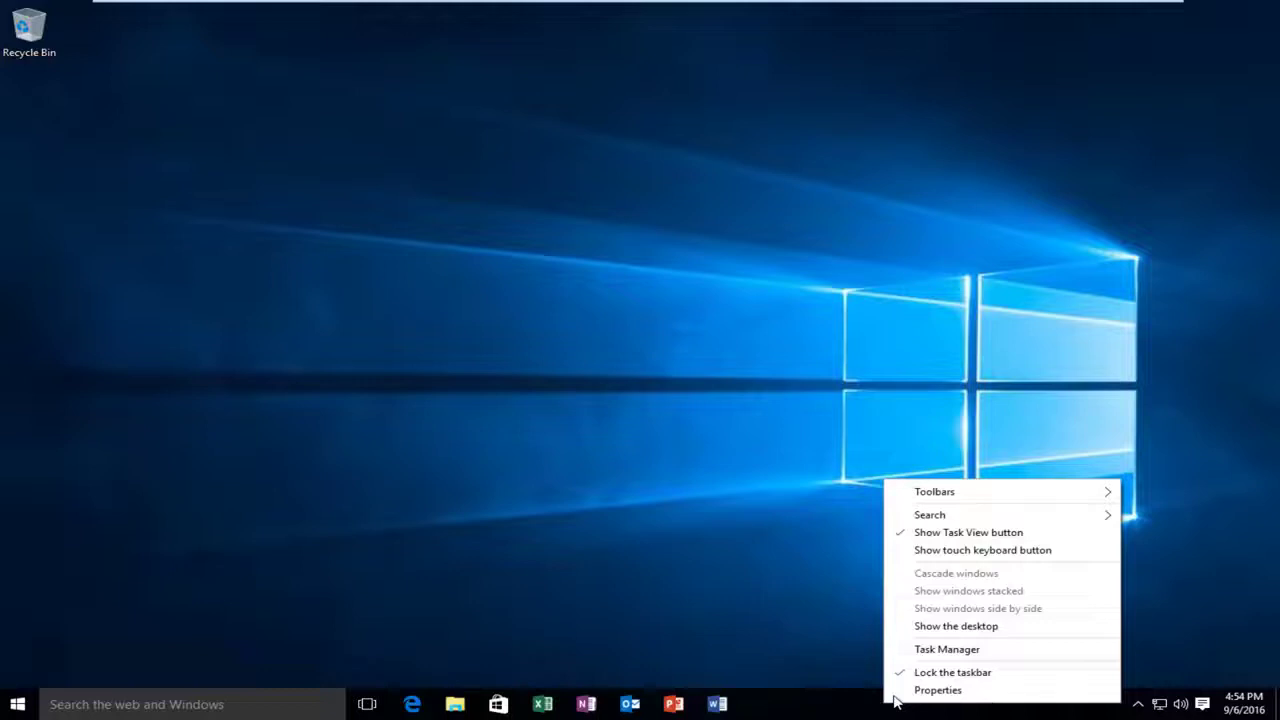
{"action": "left_click", "coordinate": [925, 648]}
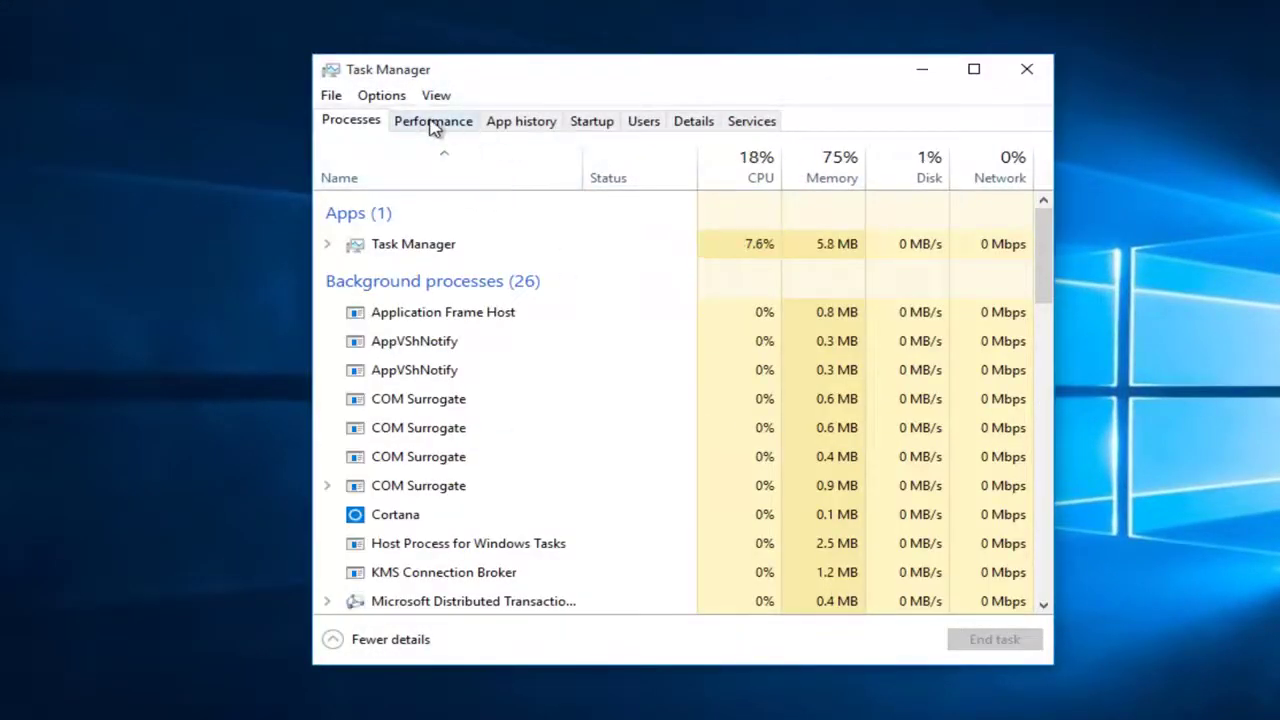
{"action": "left_click", "coordinate": [433, 122]}
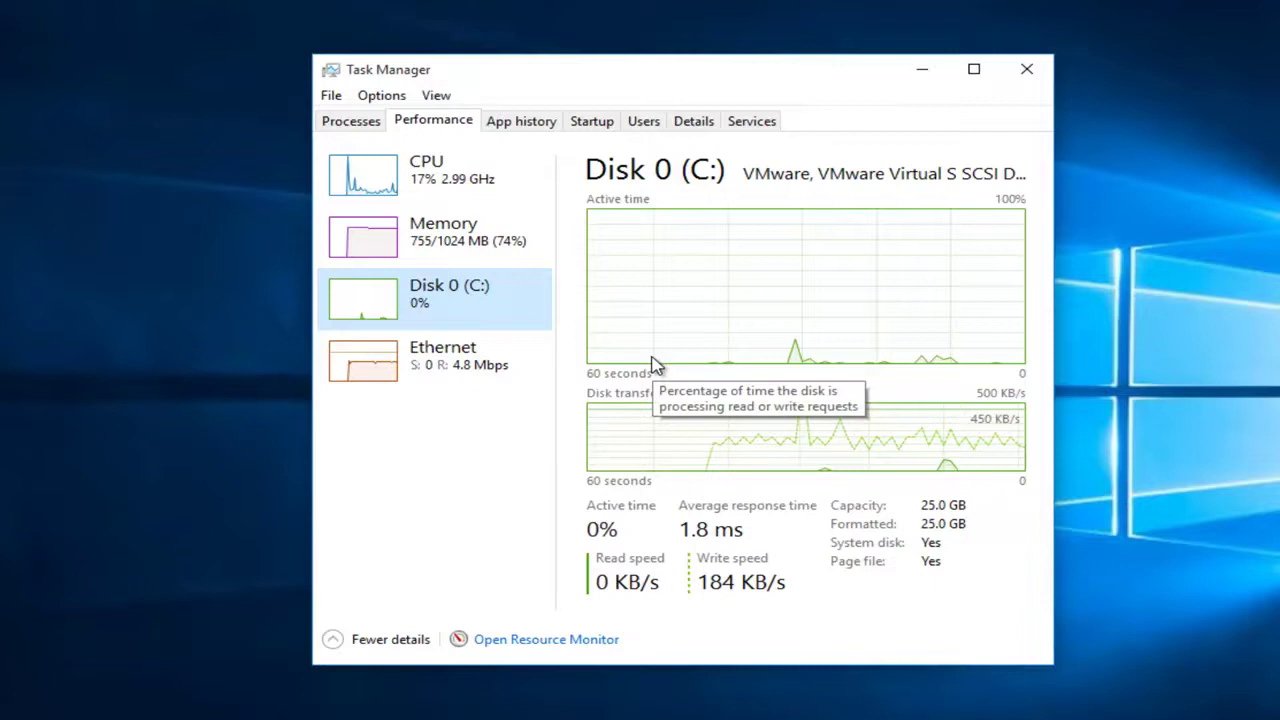
{"action": "left_click", "coordinate": [1027, 70]}
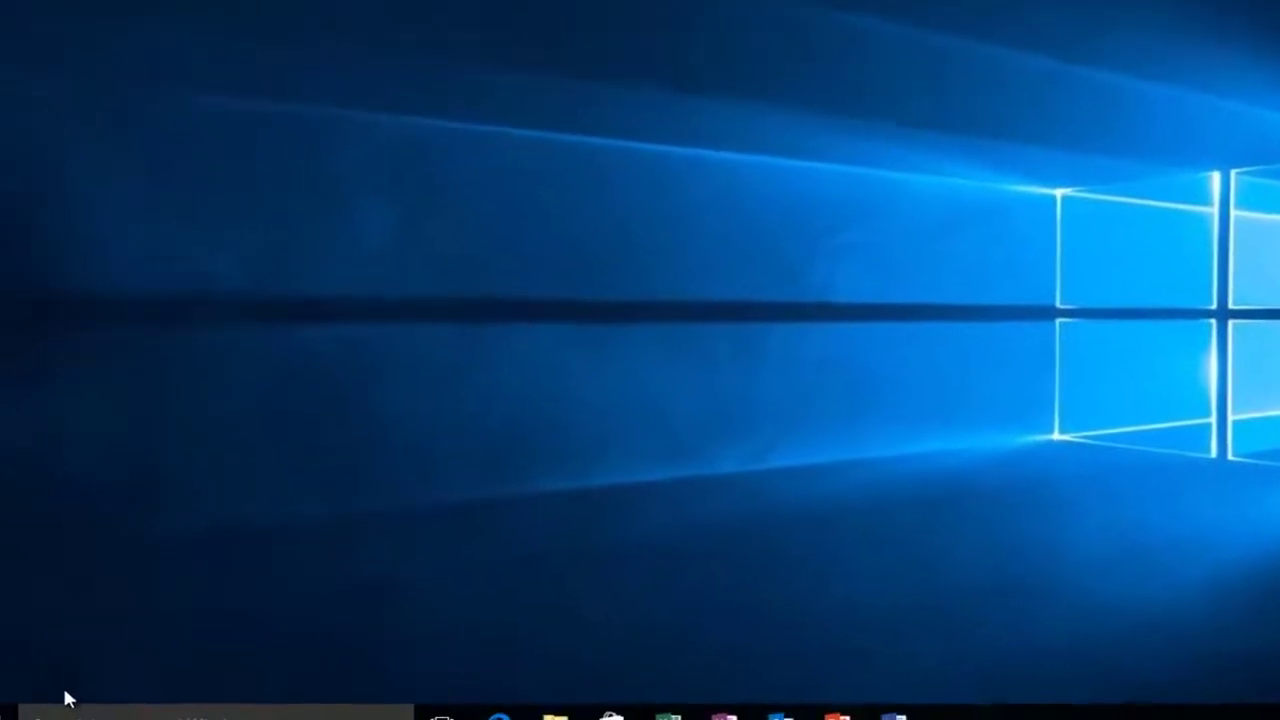
Open the Run dialog from the Start right-click menu and enter services.msc
{"action": "right_click", "coordinate": [24, 704]}
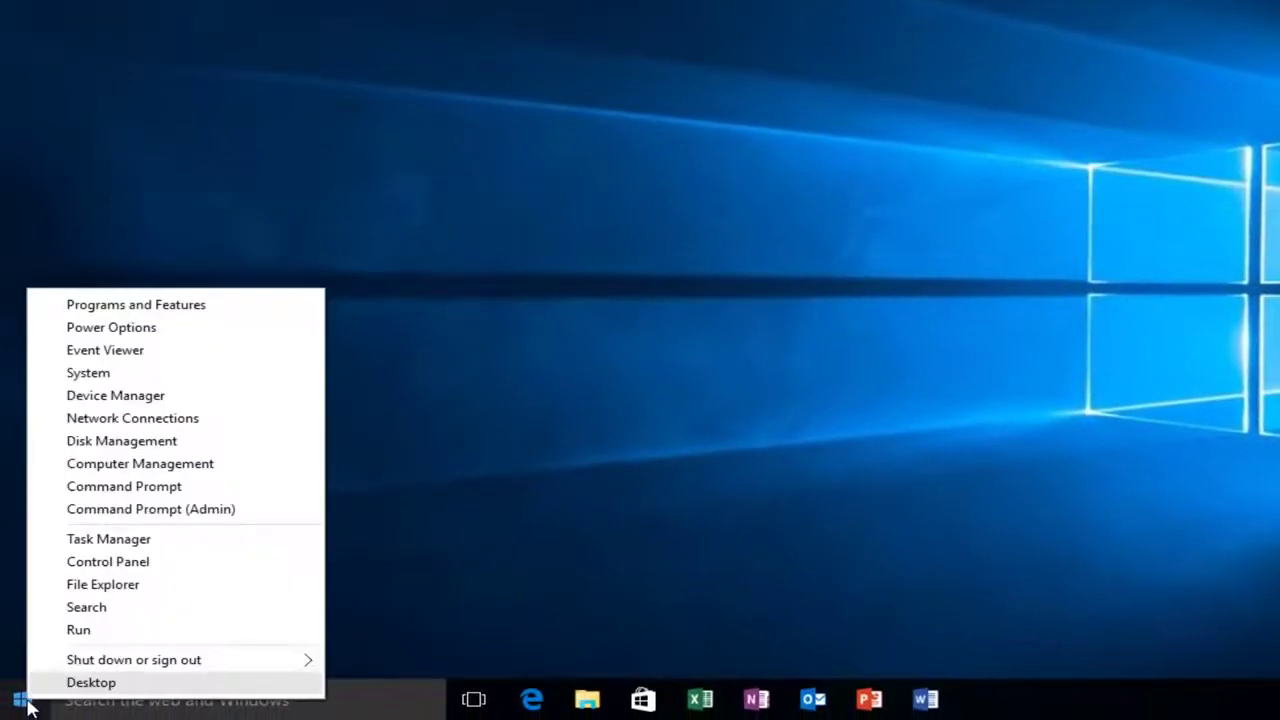
{"action": "left_click", "coordinate": [80, 630]}
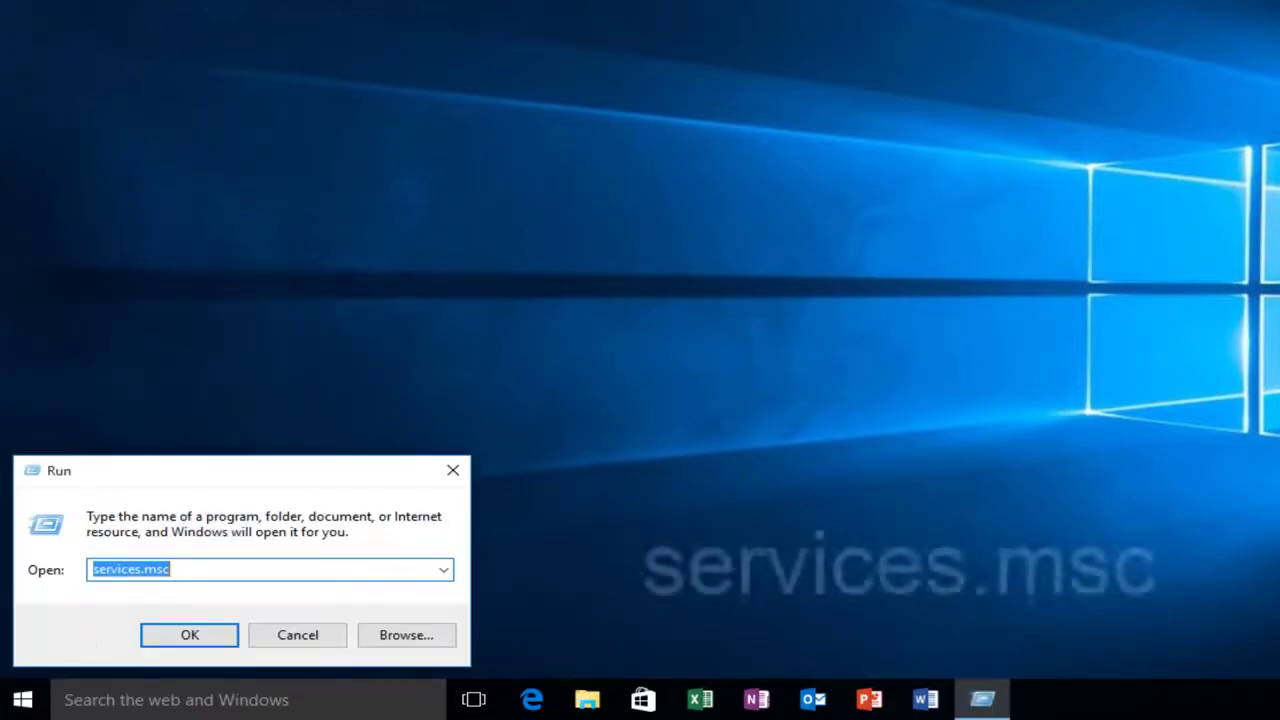
{"action": "type", "text": "services."}
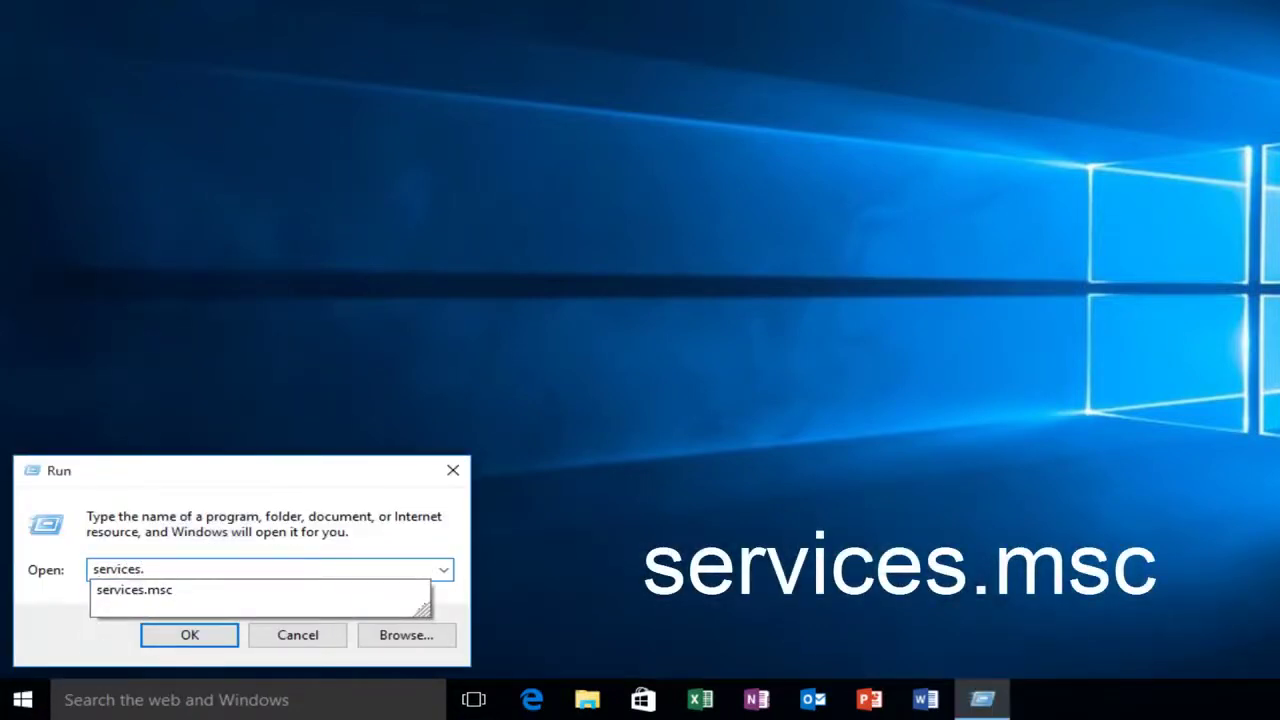
{"action": "type", "text": "msc"}
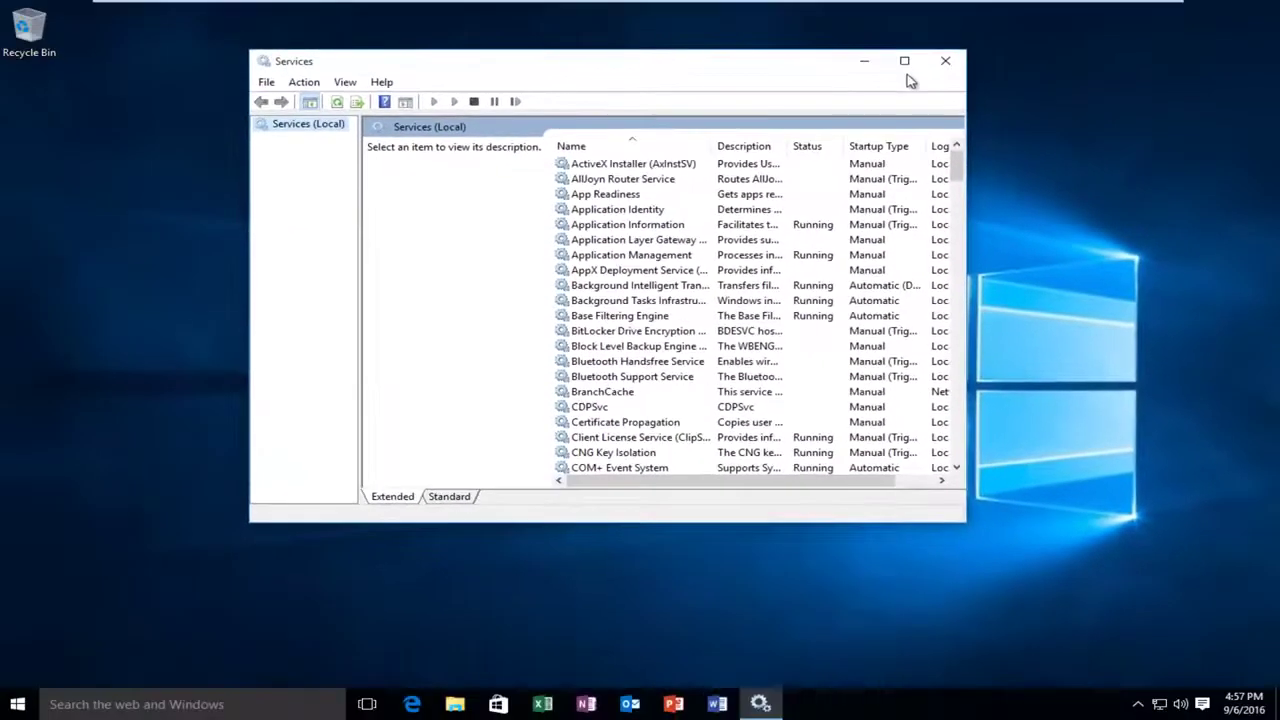
Maximize Services, widen the Name column, and scroll to select the Superfetch service
{"action": "left_click", "coordinate": [904, 61]}
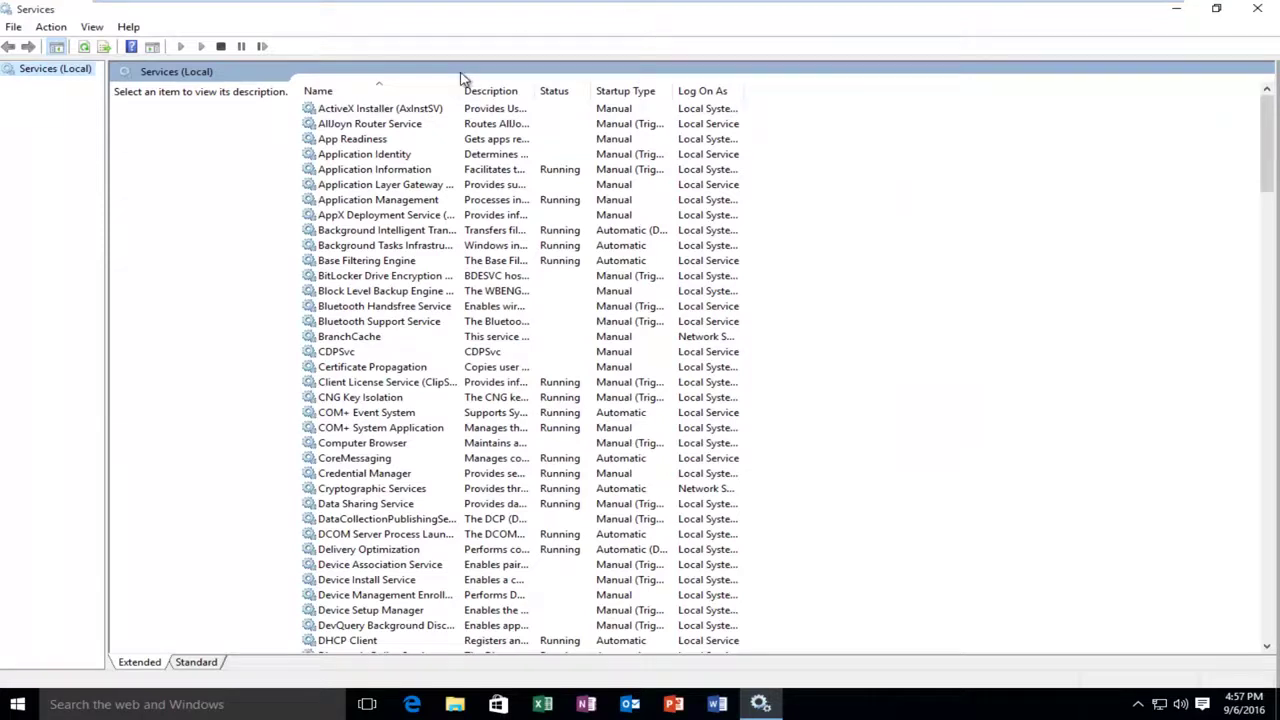
{"action": "left_click_drag", "start_coordinate": [461, 90], "coordinate": [558, 92]}
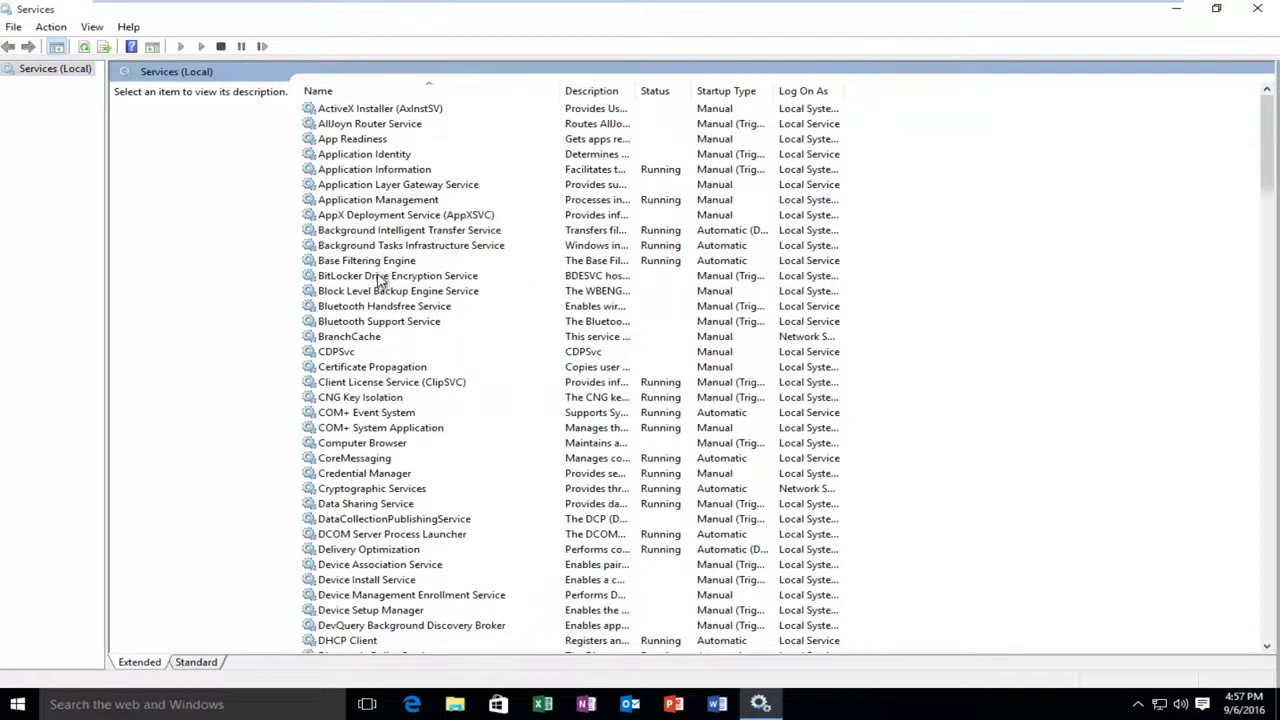
{"action": "left_click", "coordinate": [380, 308]}
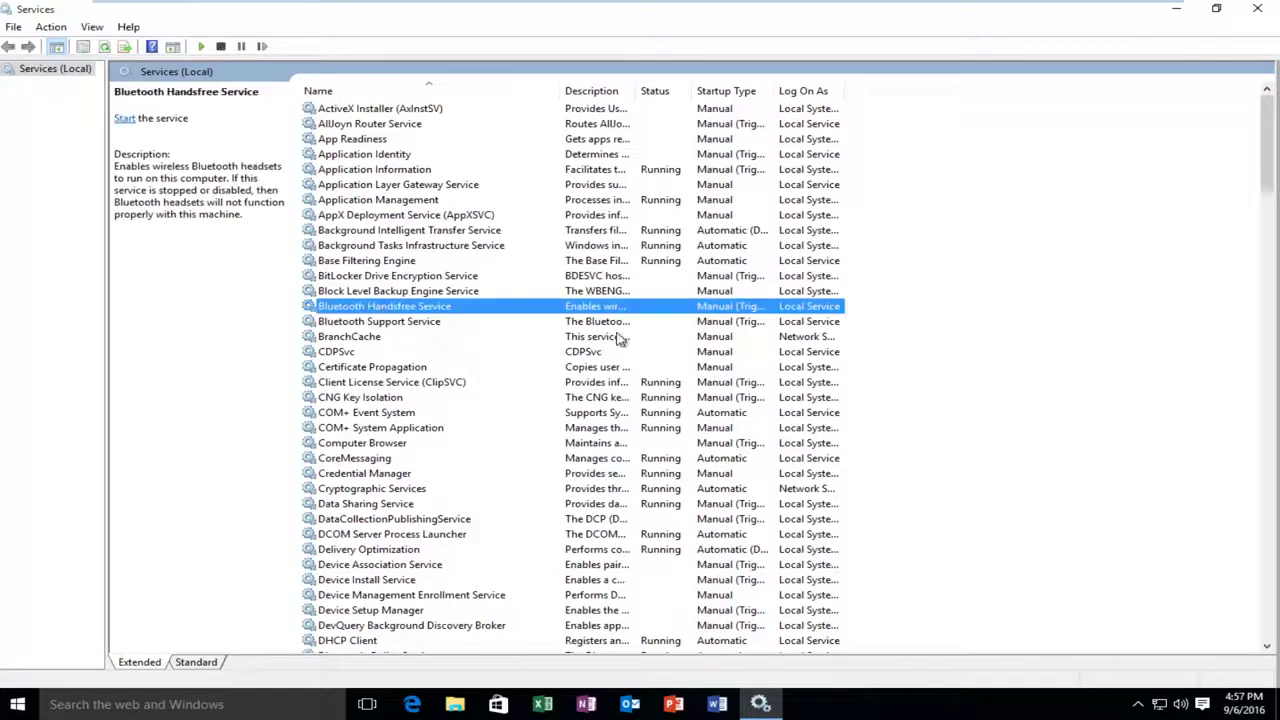
{"action": "left_click", "coordinate": [296, 438]}
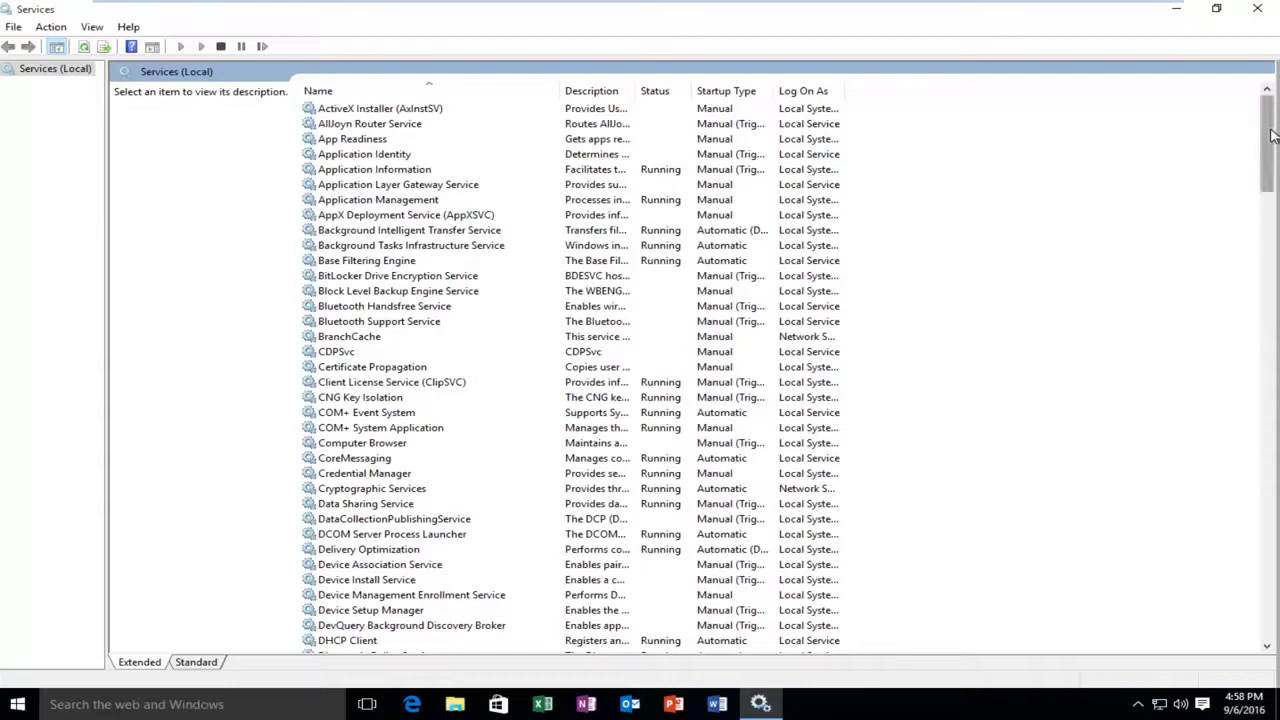
{"action": "left_click_drag", "start_coordinate": [1272, 139], "coordinate": [1270, 432]}
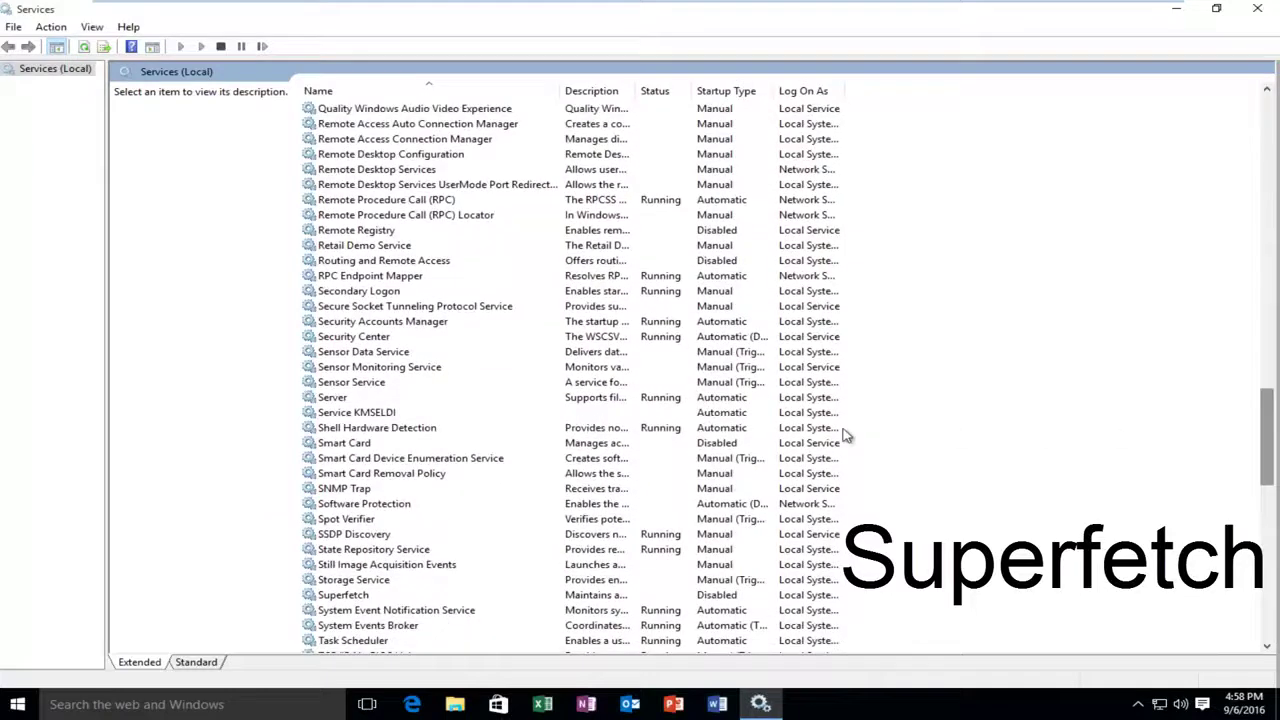
{"action": "left_click", "coordinate": [326, 595]}
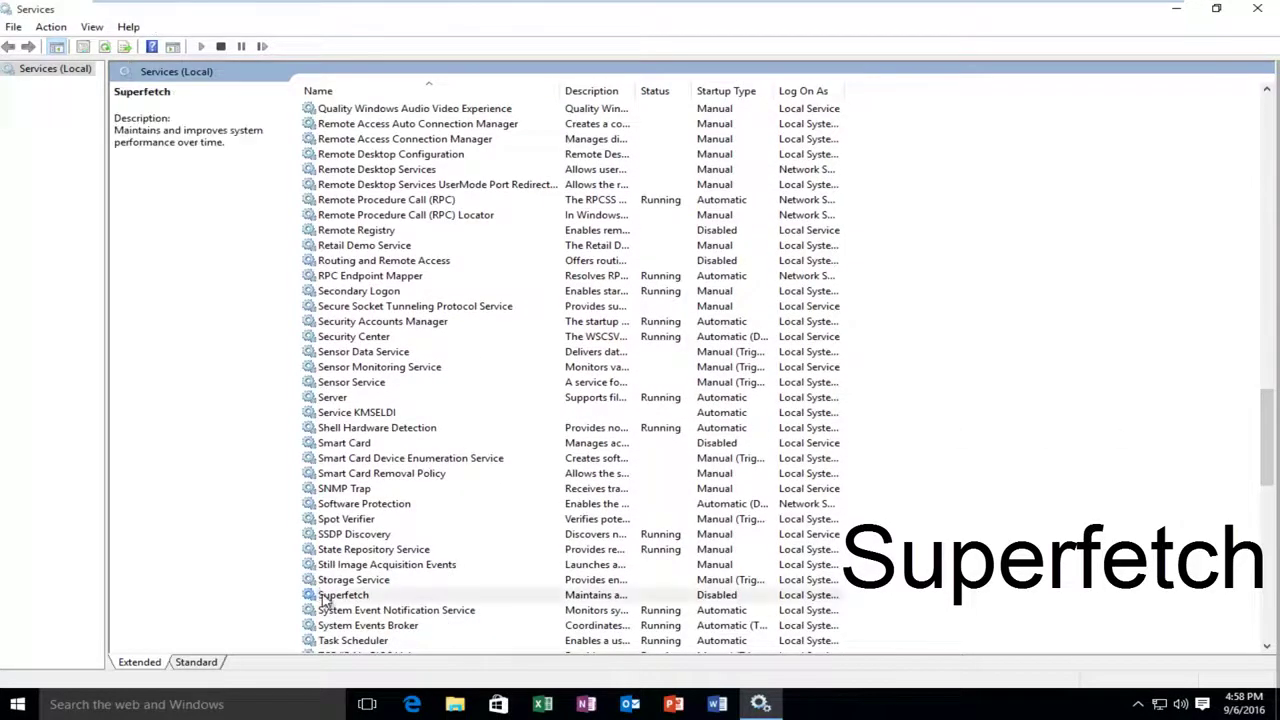
{"action": "scroll", "coordinate": [330, 600], "scroll_direction": "down", "scroll_amount": 3}
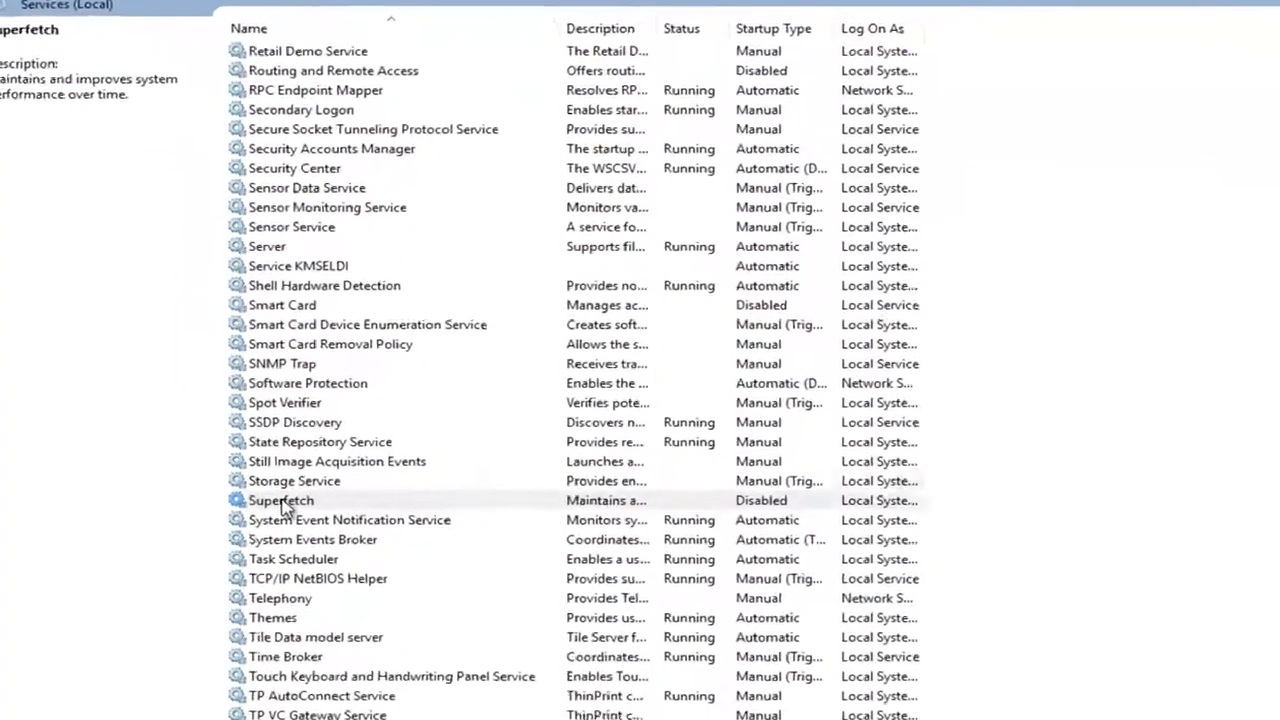
Change Superfetch's startup type to Disabled, apply it, and close its properties
{"action": "double_click", "coordinate": [345, 458]}
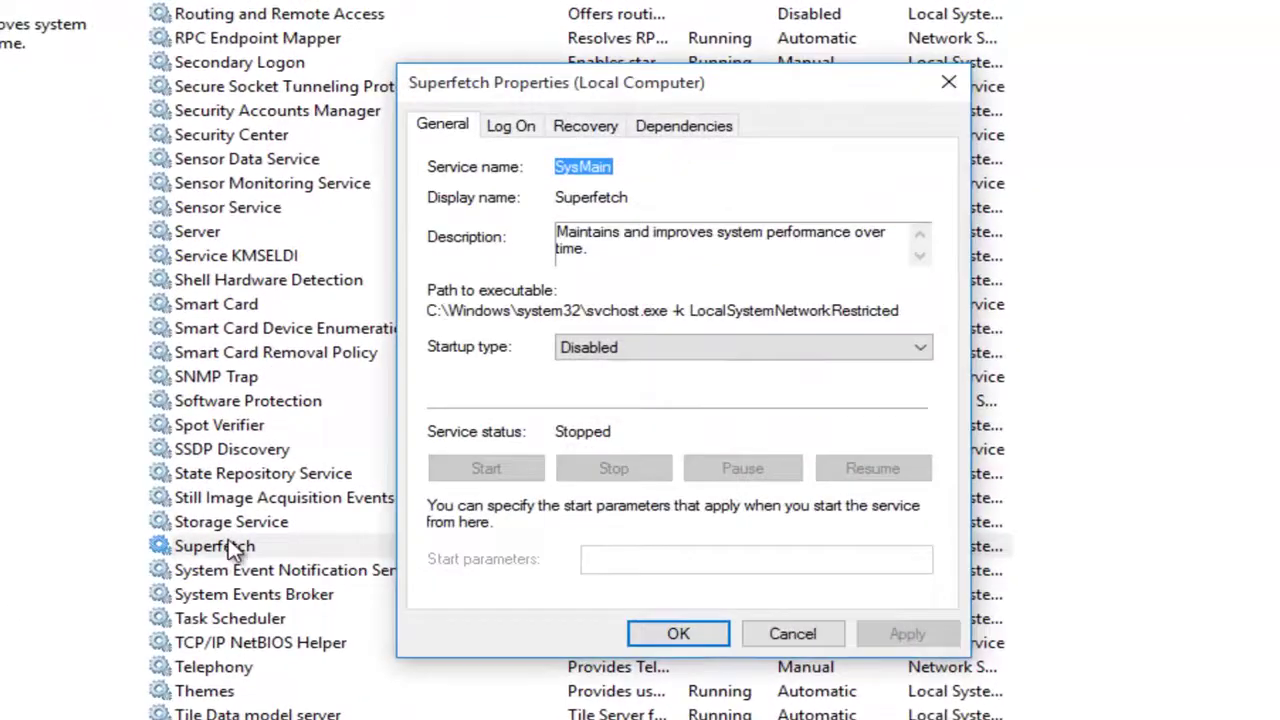
{"action": "left_click", "coordinate": [590, 333]}
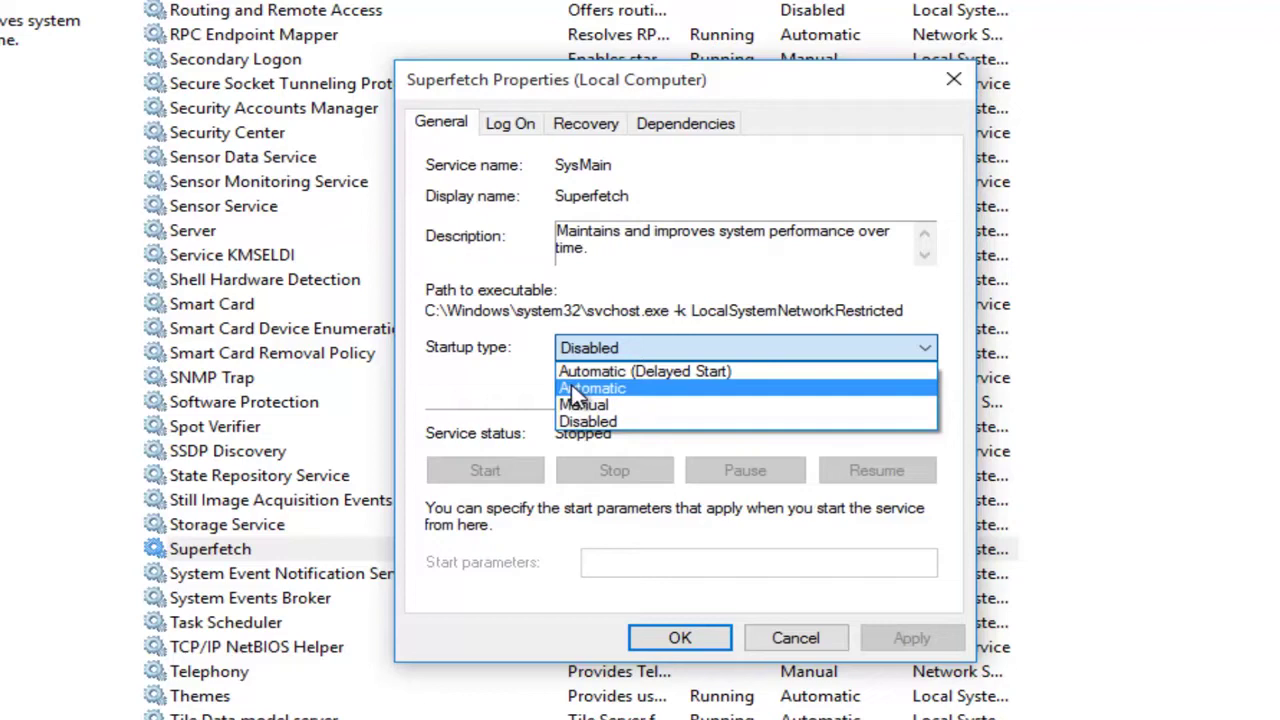
{"action": "left_click", "coordinate": [591, 422]}
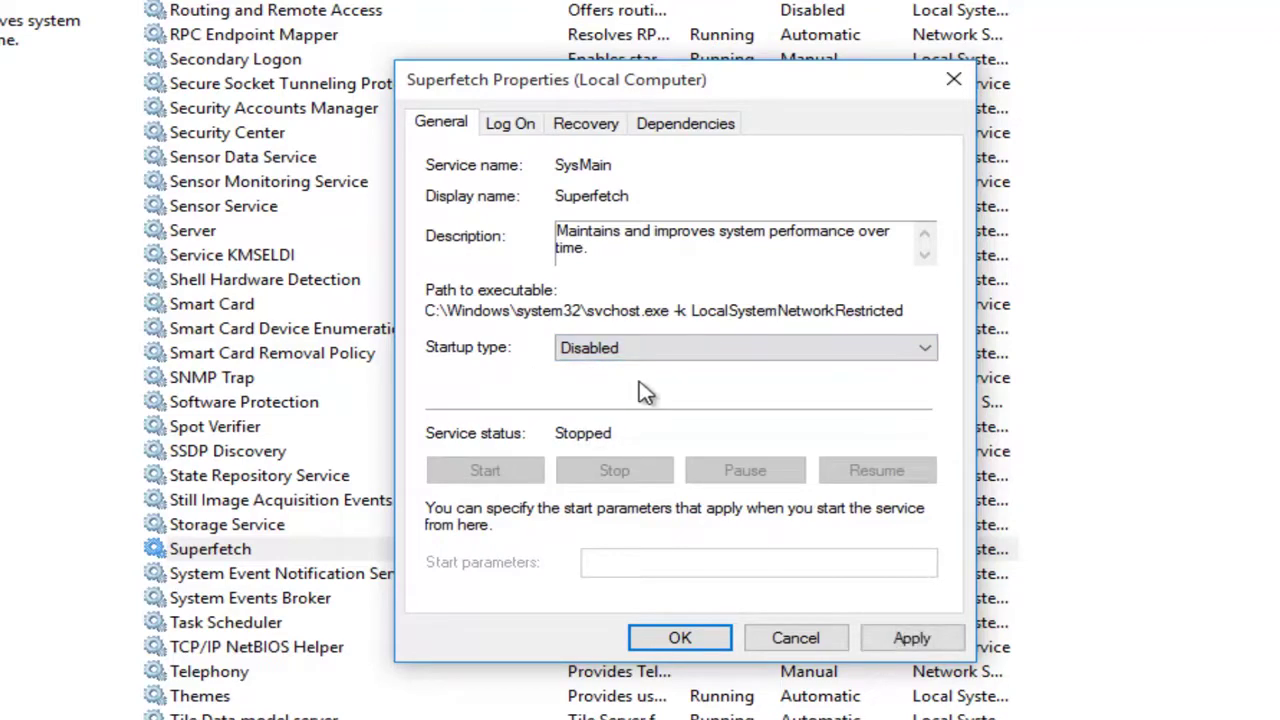
{"action": "left_click", "coordinate": [912, 640]}
{"action": "left_click", "coordinate": [912, 640]}
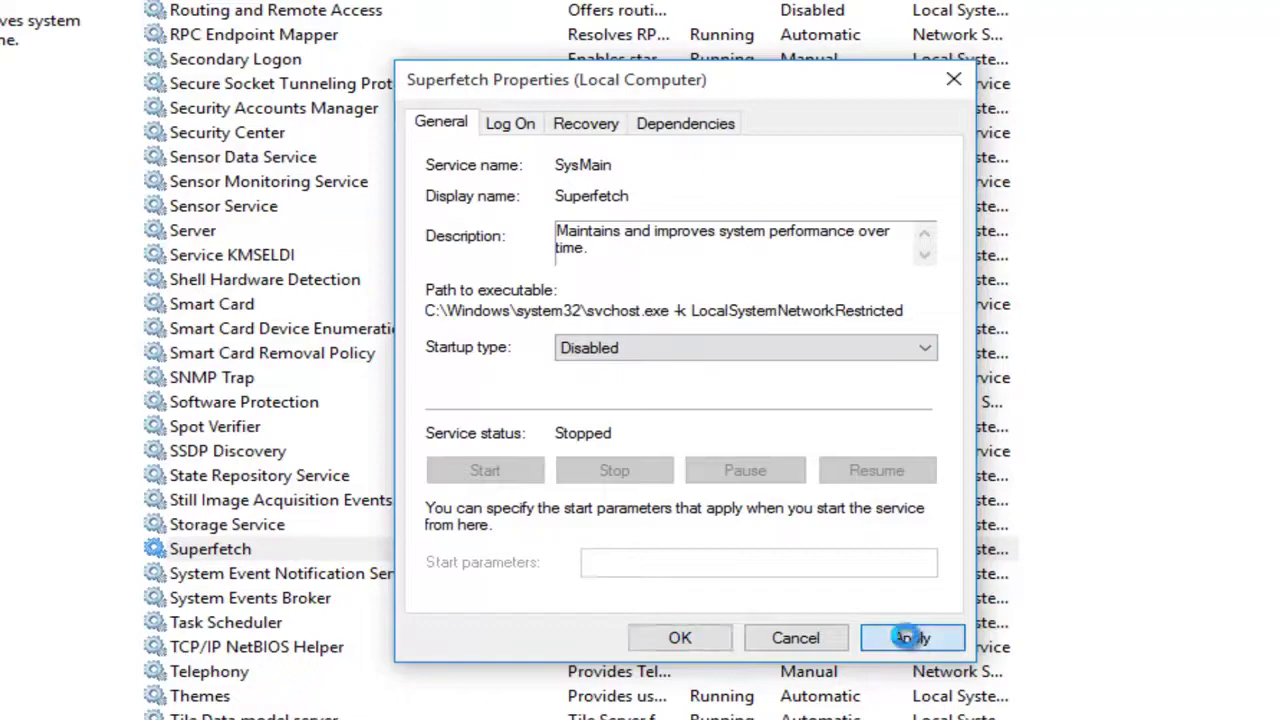
{"action": "left_click", "coordinate": [697, 644]}
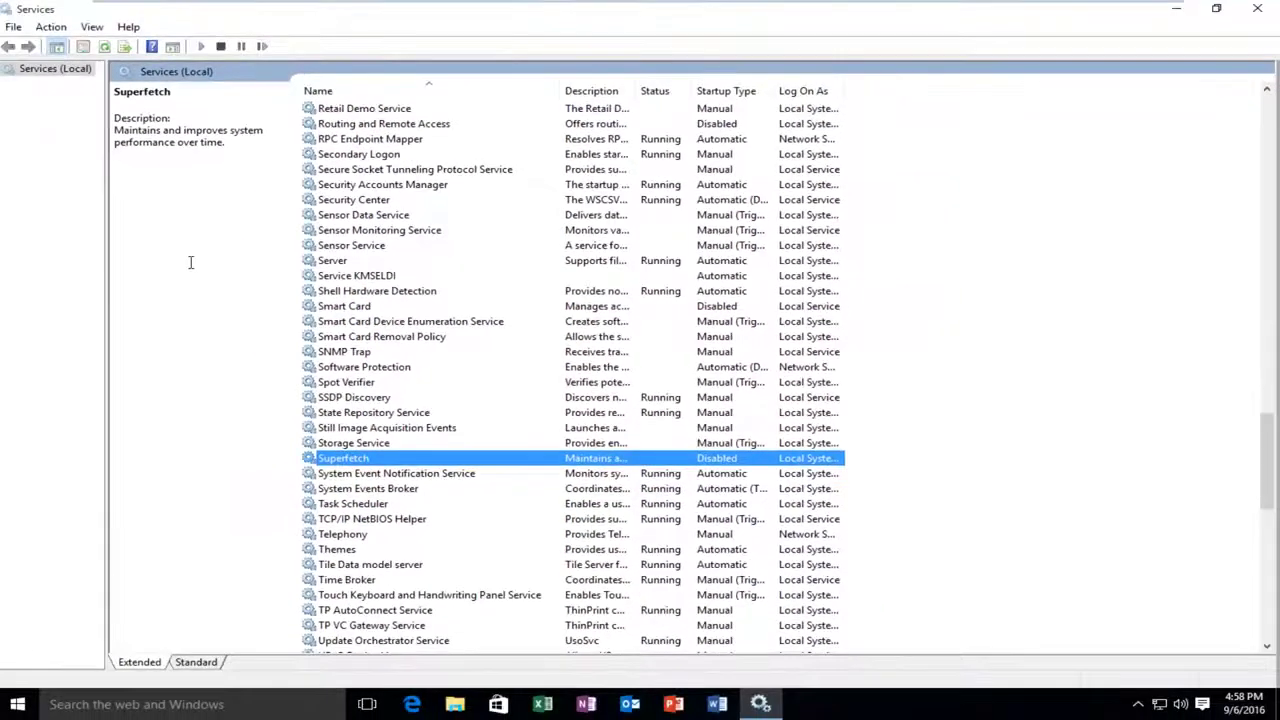
Close Services and launch regedit from the Run dialog
{"action": "left_click", "coordinate": [1258, 9]}
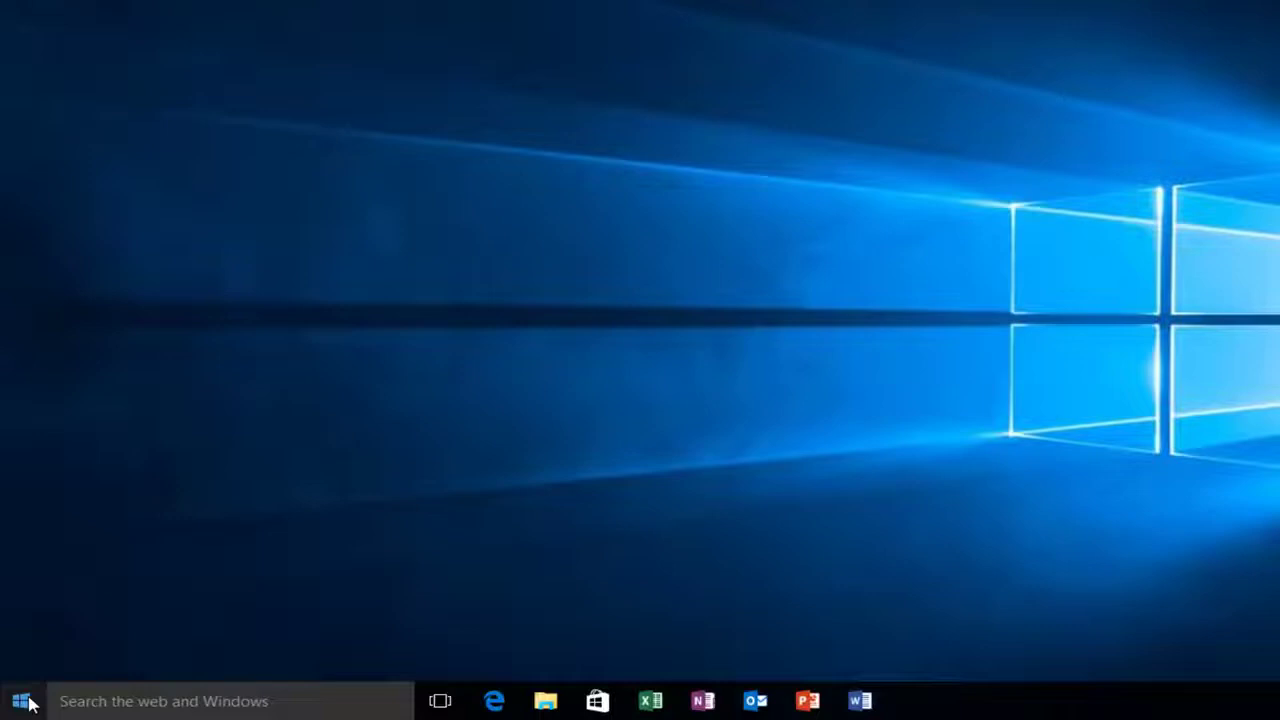
{"action": "right_click", "coordinate": [22, 705]}
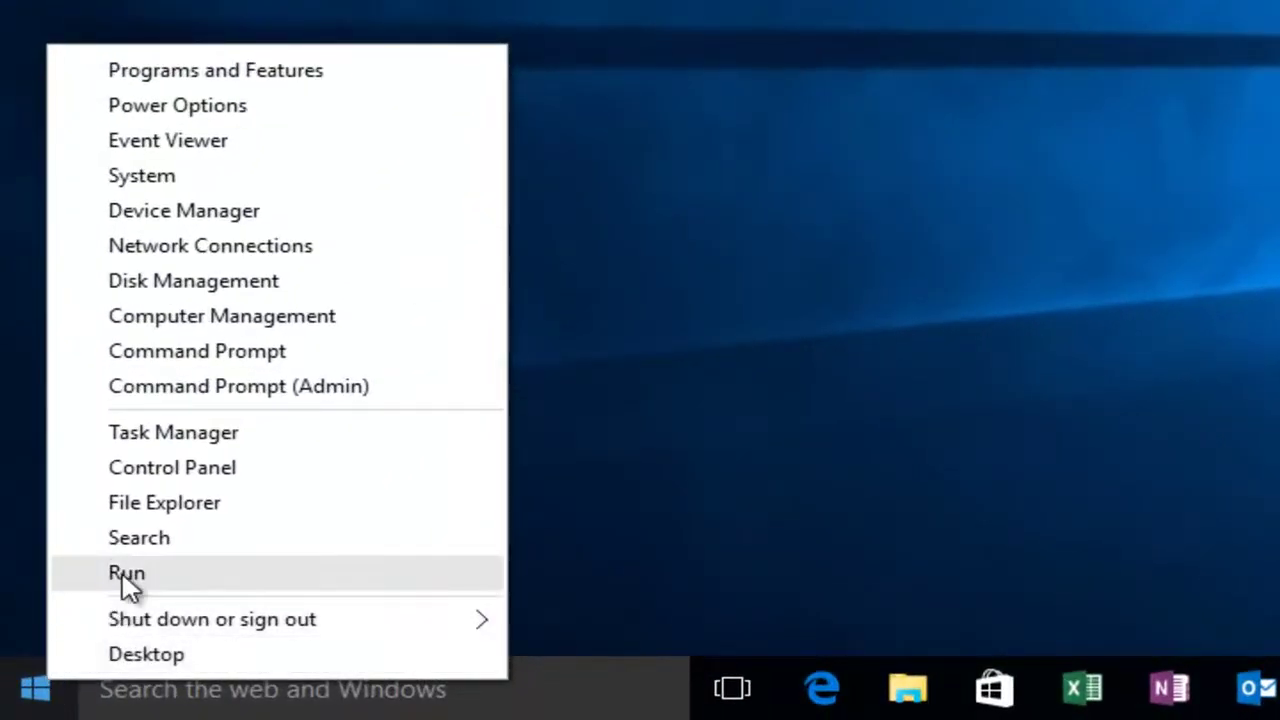
{"action": "left_click", "coordinate": [128, 578]}
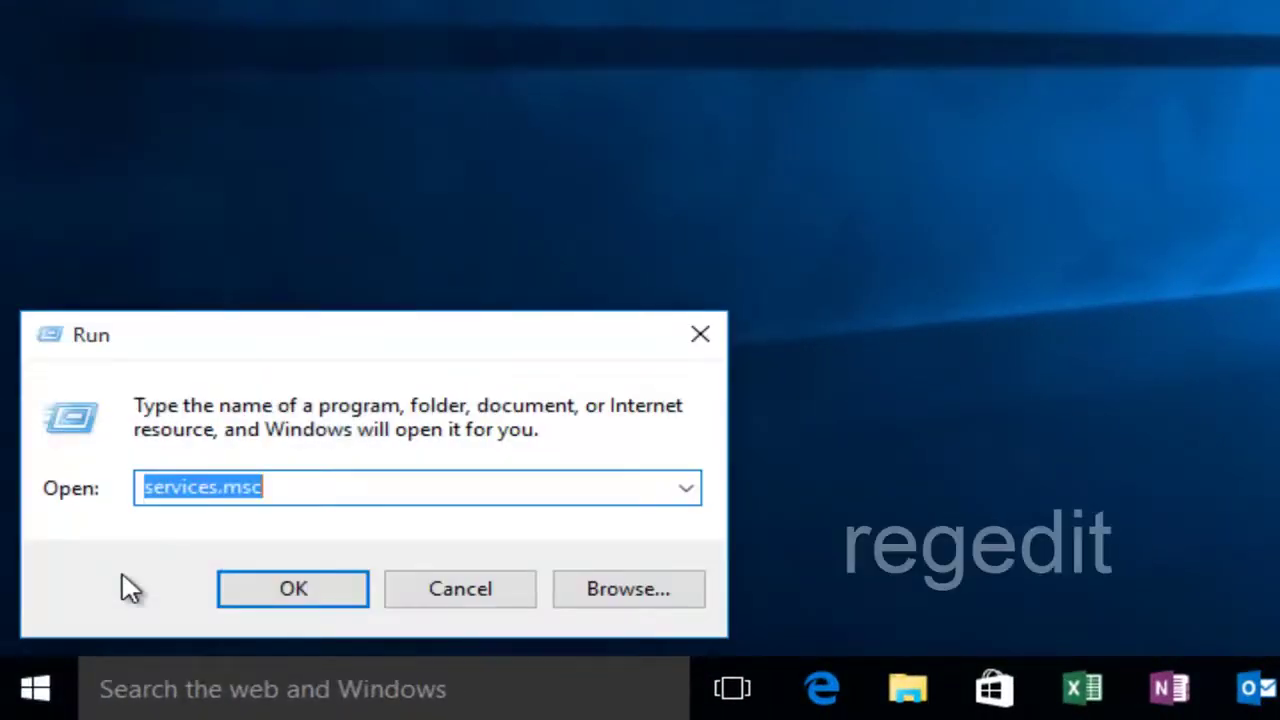
{"action": "type", "text": "regedit"}
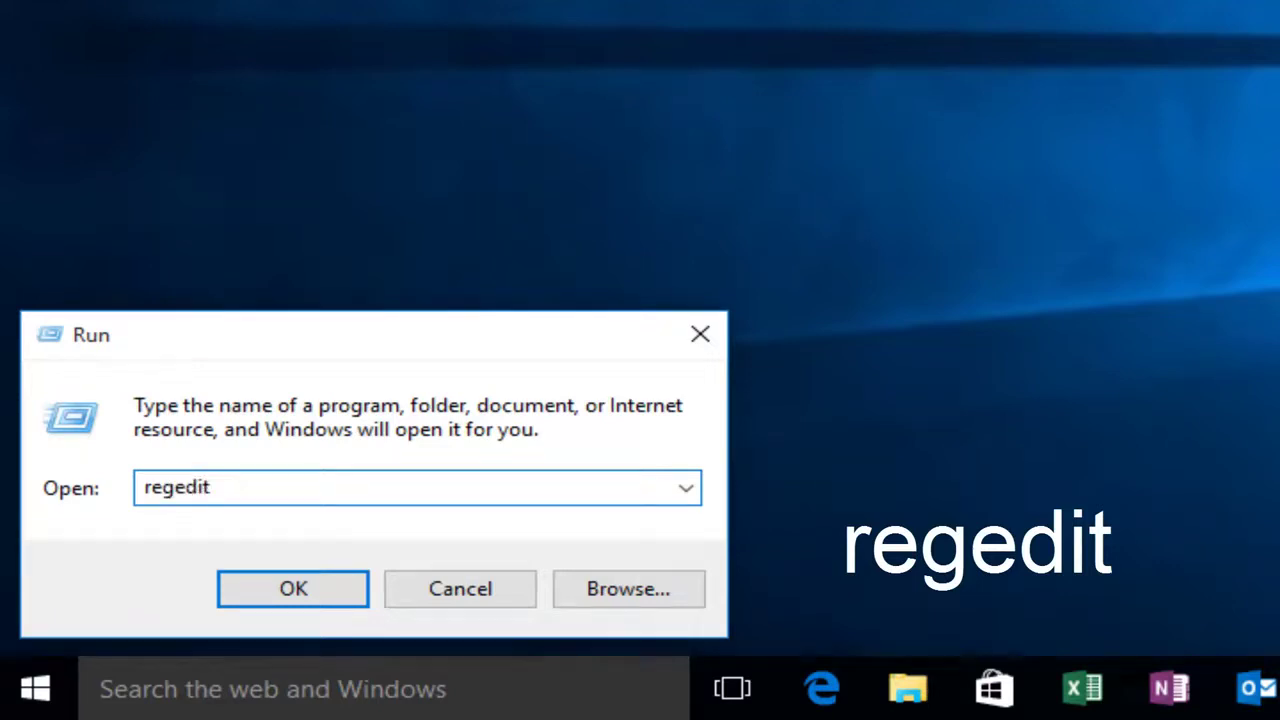
{"action": "key", "text": "Return"}
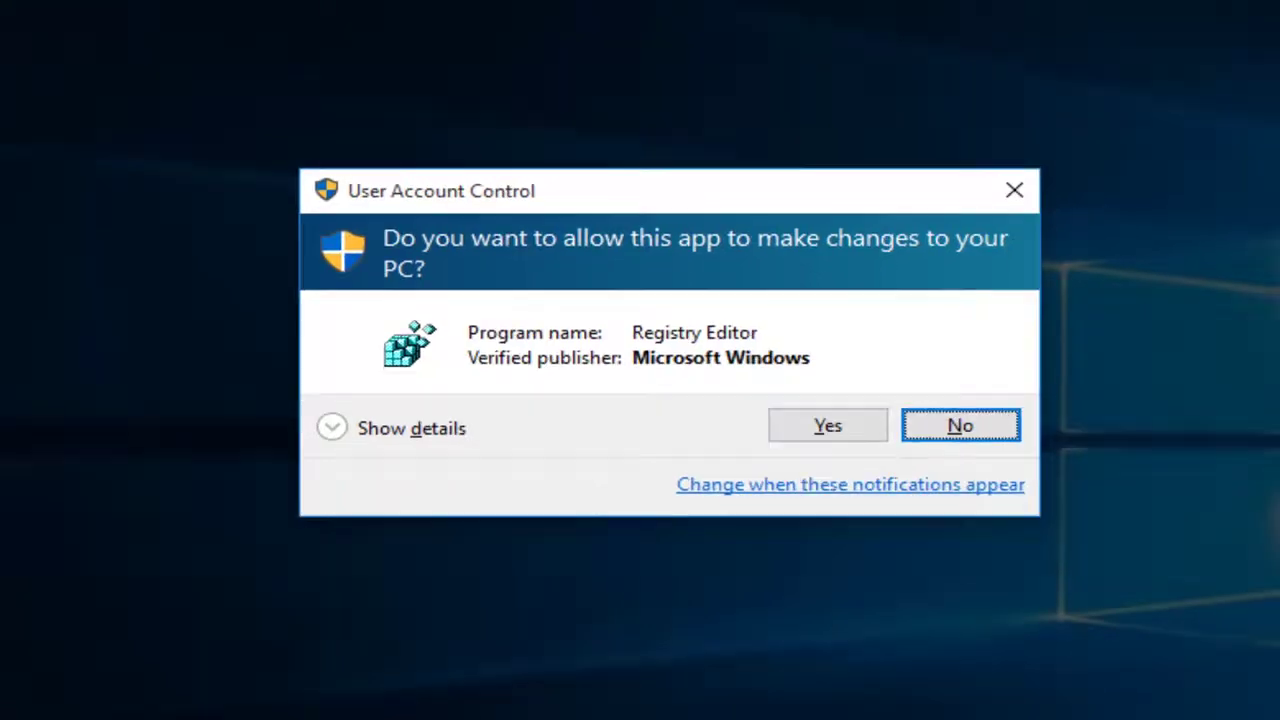
Allow Registry Editor, then expand HKEY_LOCAL_MACHINE > SYSTEM > ControlSet001 > Control
{"action": "left_click", "coordinate": [776, 383]}
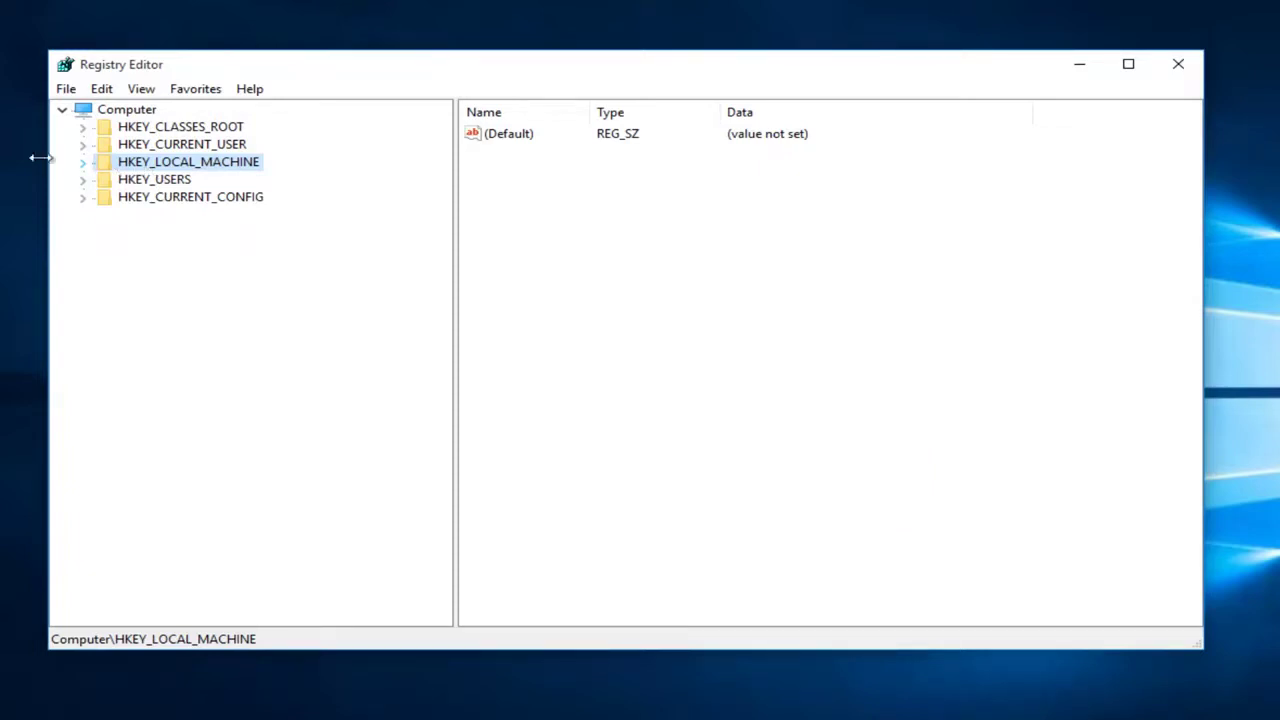
{"action": "left_click", "coordinate": [83, 163]}
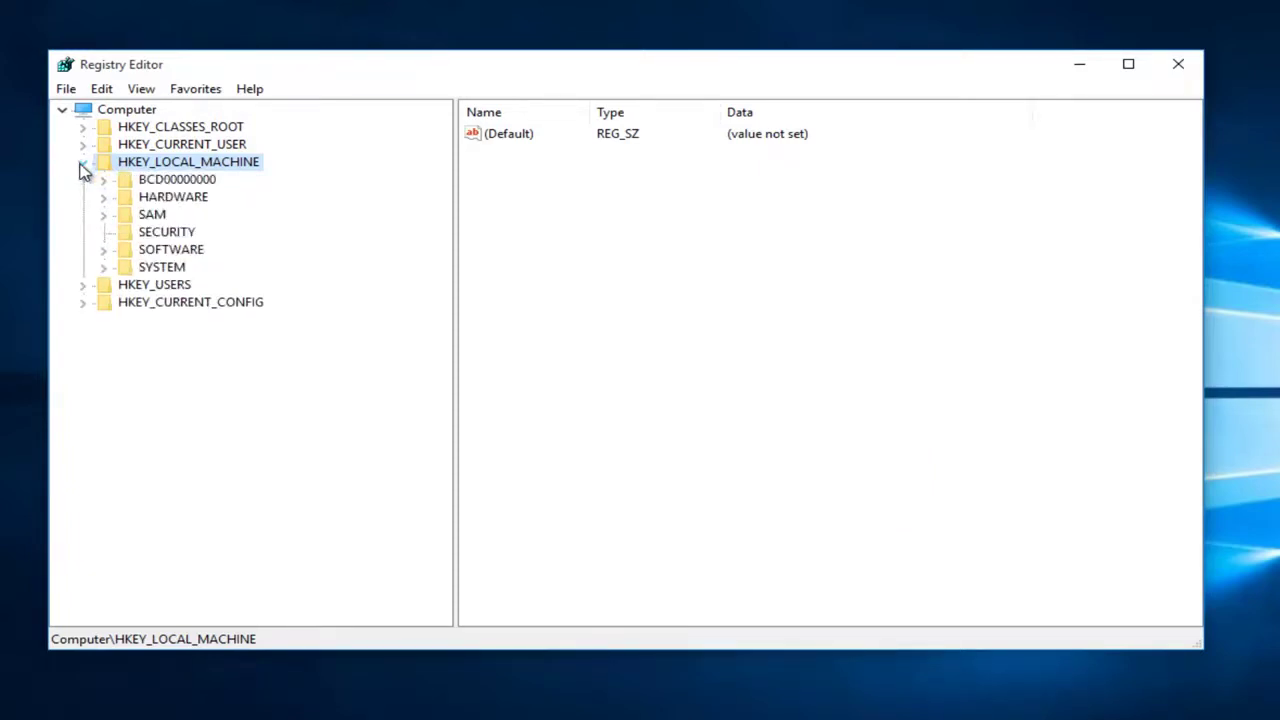
{"action": "left_click", "coordinate": [104, 268]}
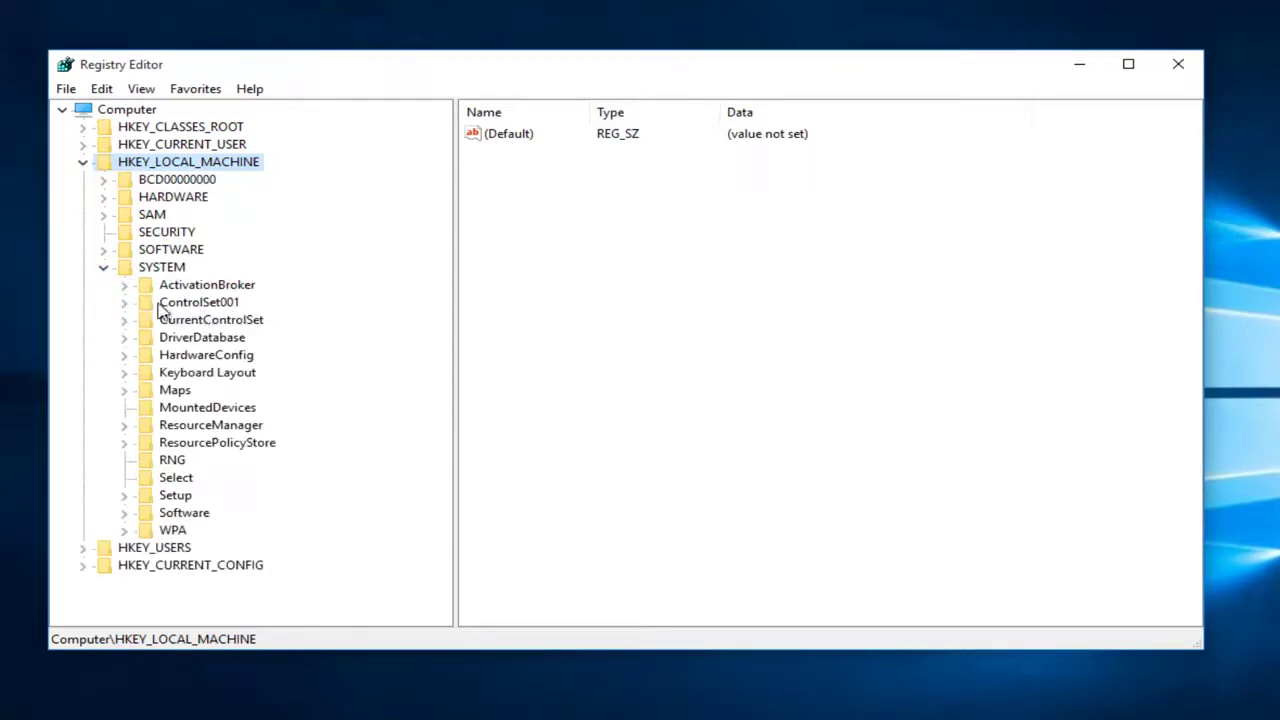
{"action": "left_click", "coordinate": [124, 304]}
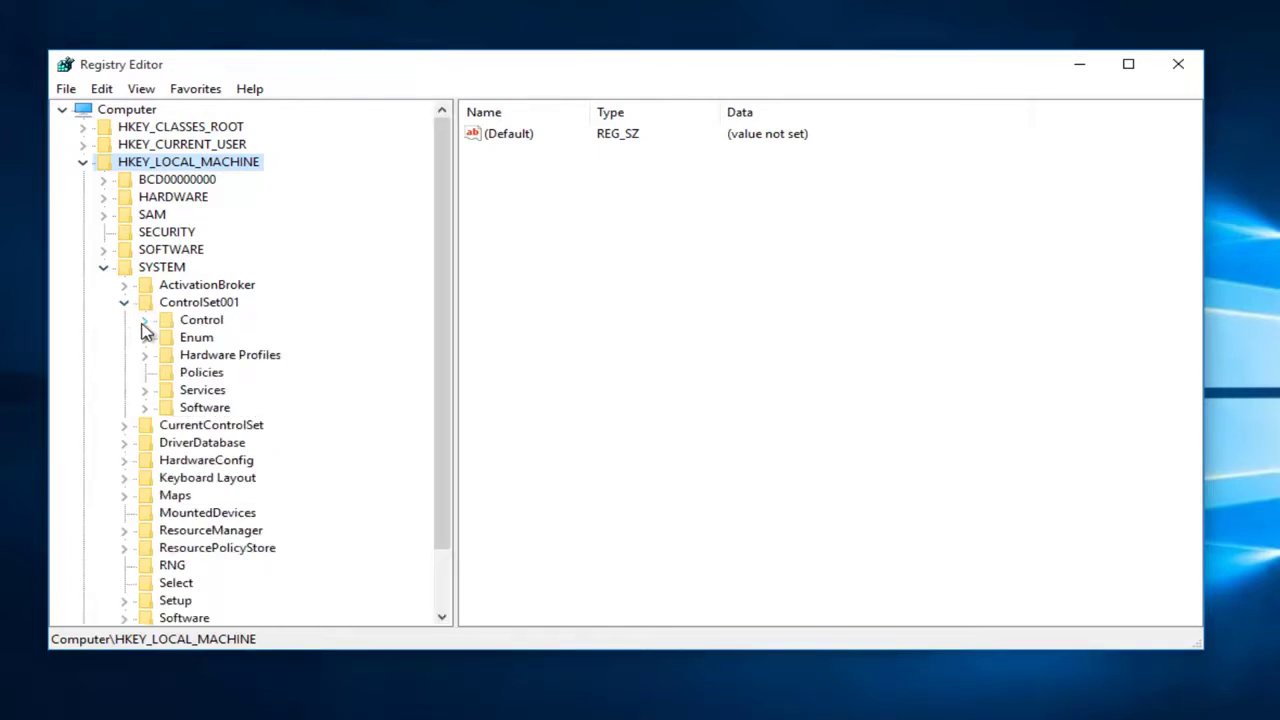
{"action": "left_click", "coordinate": [144, 320]}
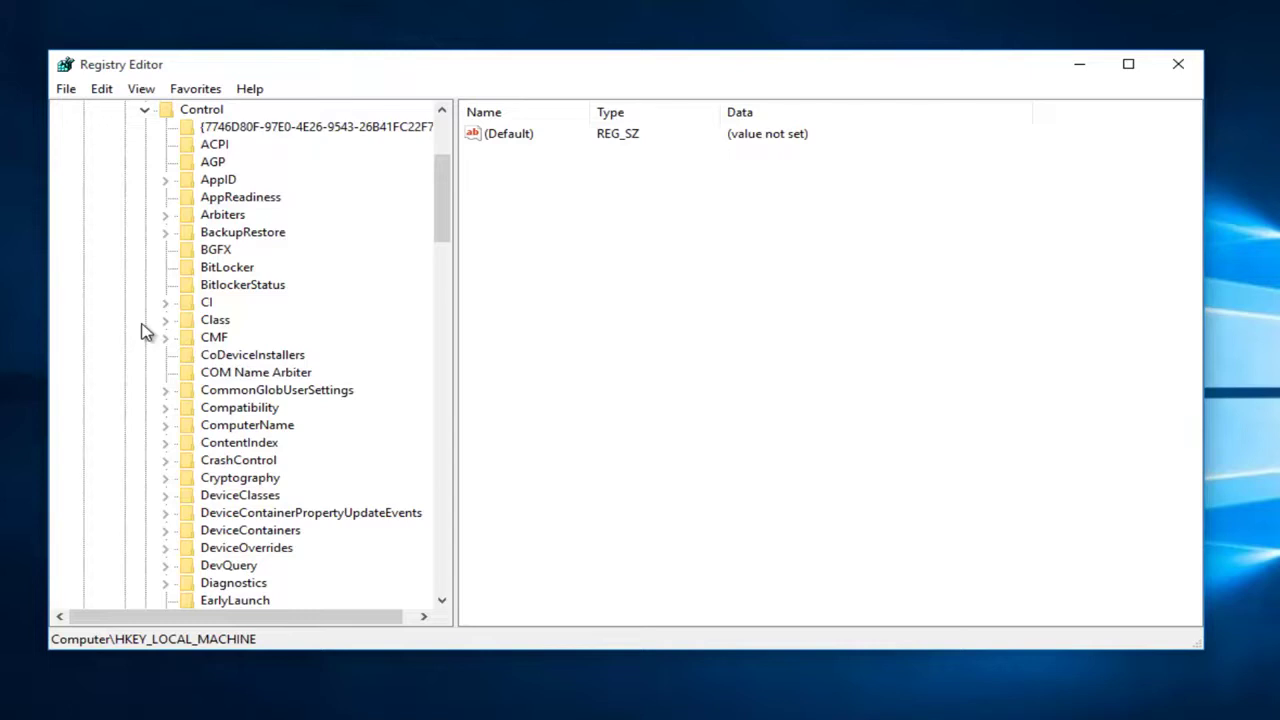
Expand Session Manager > Memory Management and select the PrefetchParameters key
{"action": "left_click_drag", "start_coordinate": [442, 230], "coordinate": [418, 405]}
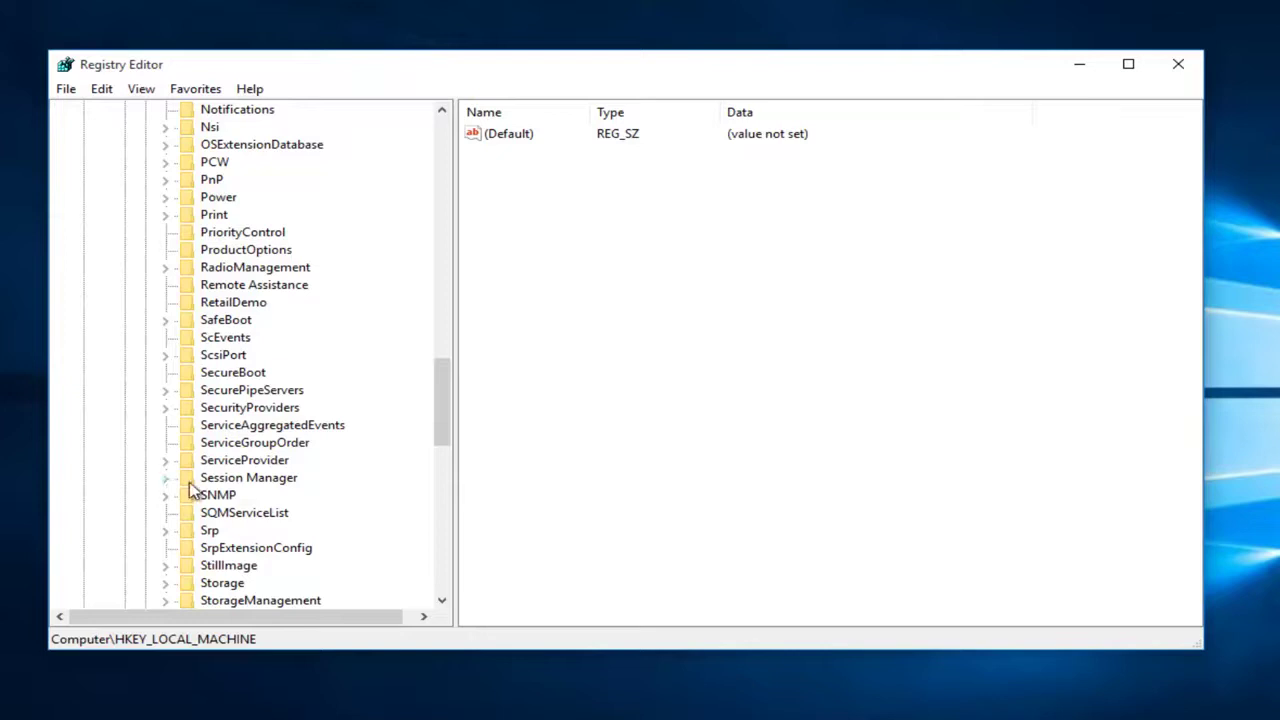
{"action": "scroll", "coordinate": [274, 491], "scroll_direction": "down", "scroll_amount": 1}
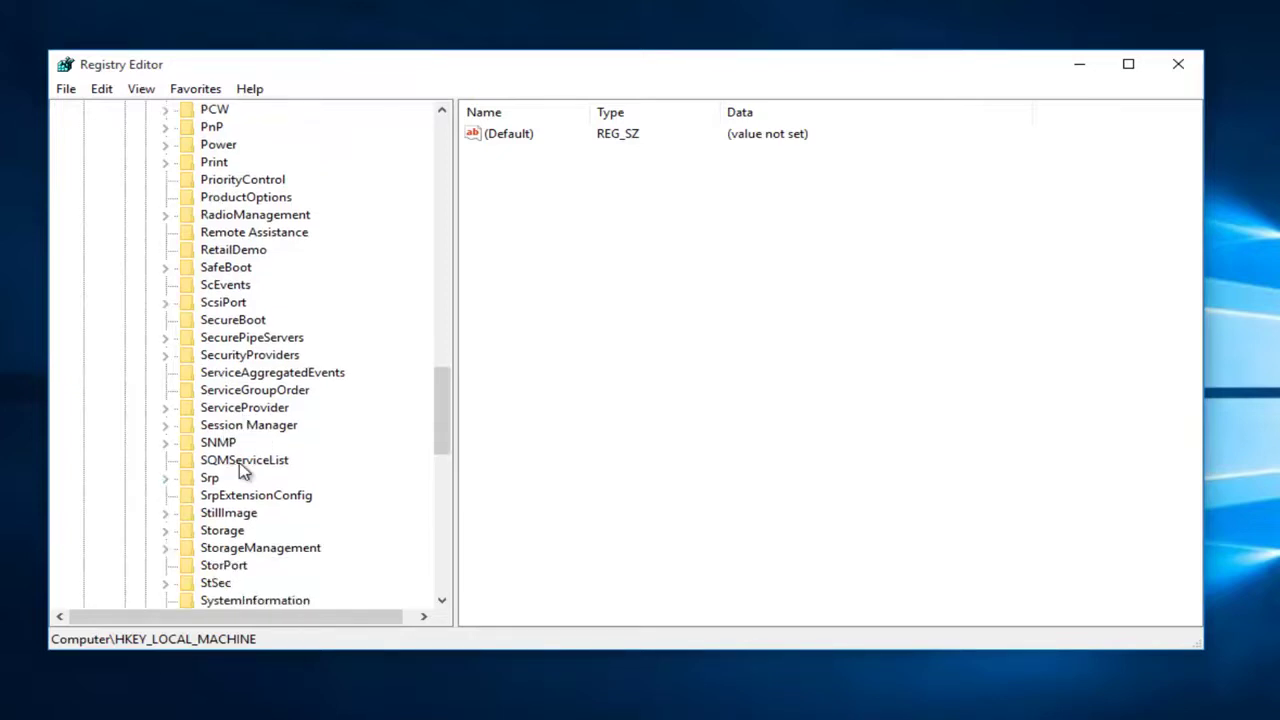
{"action": "left_click", "coordinate": [166, 428]}
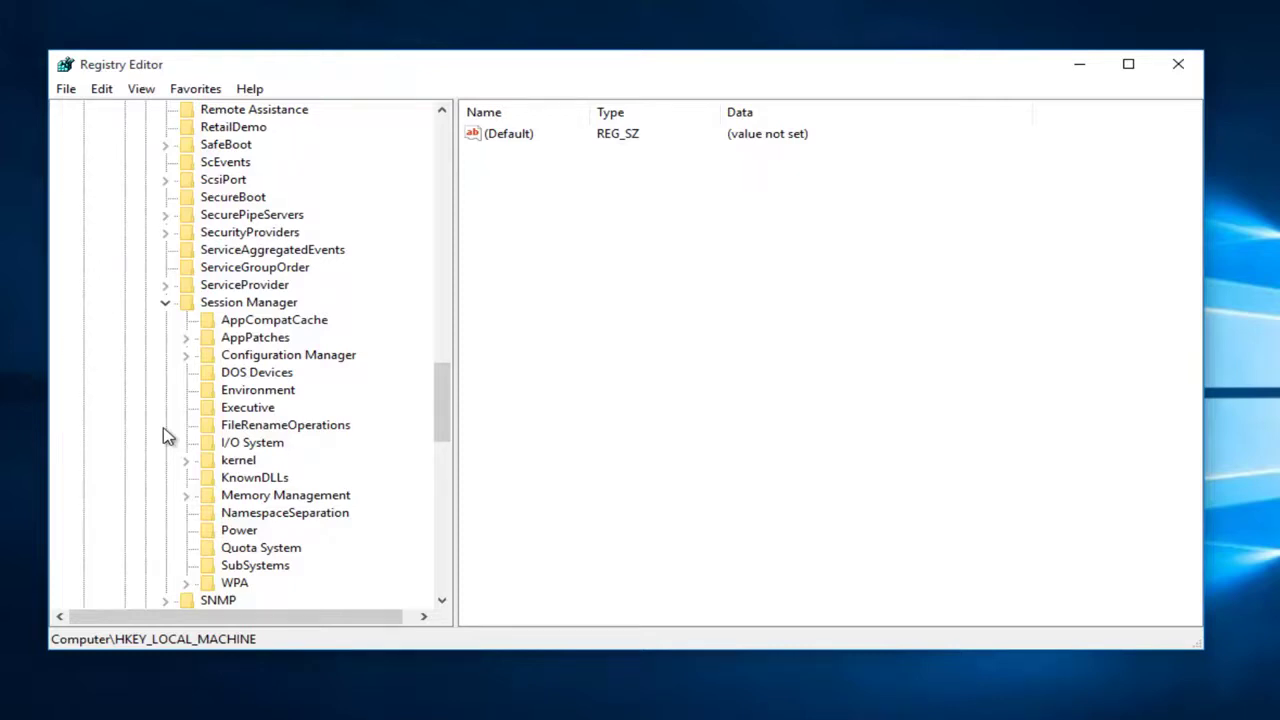
{"action": "left_click", "coordinate": [188, 498]}
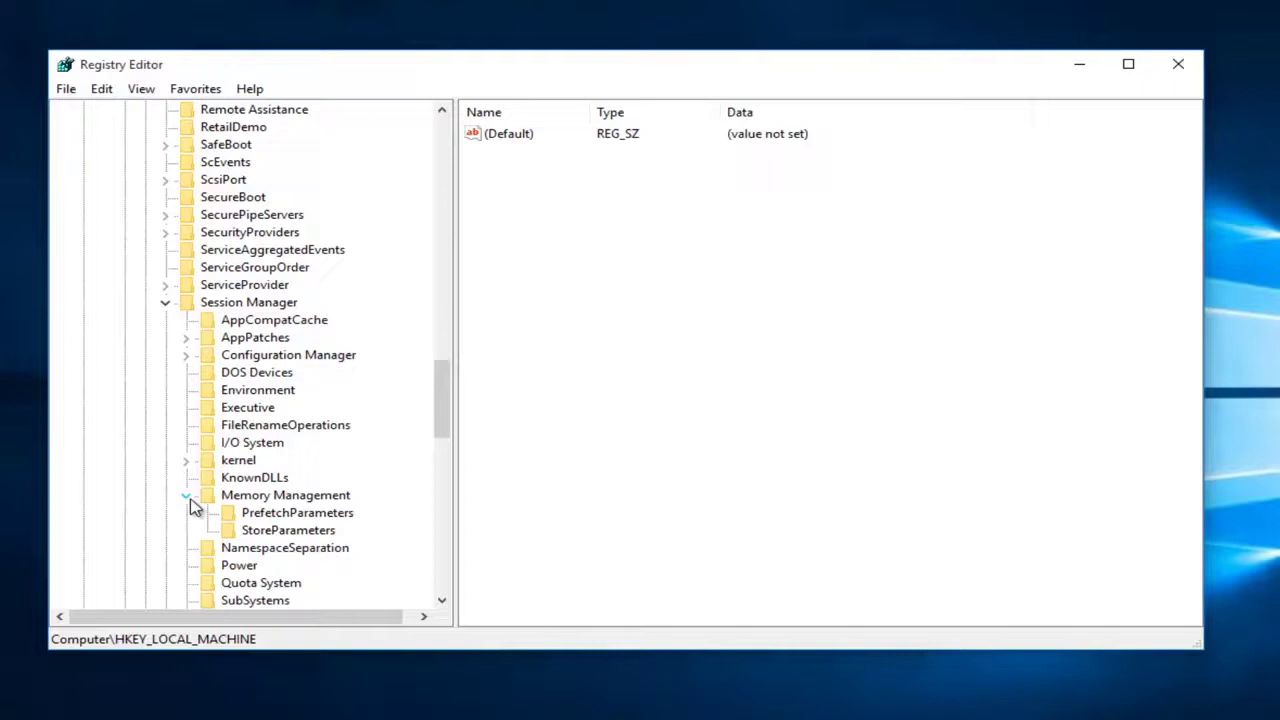
{"action": "left_click", "coordinate": [193, 500]}
{"action": "left_click", "coordinate": [260, 514]}
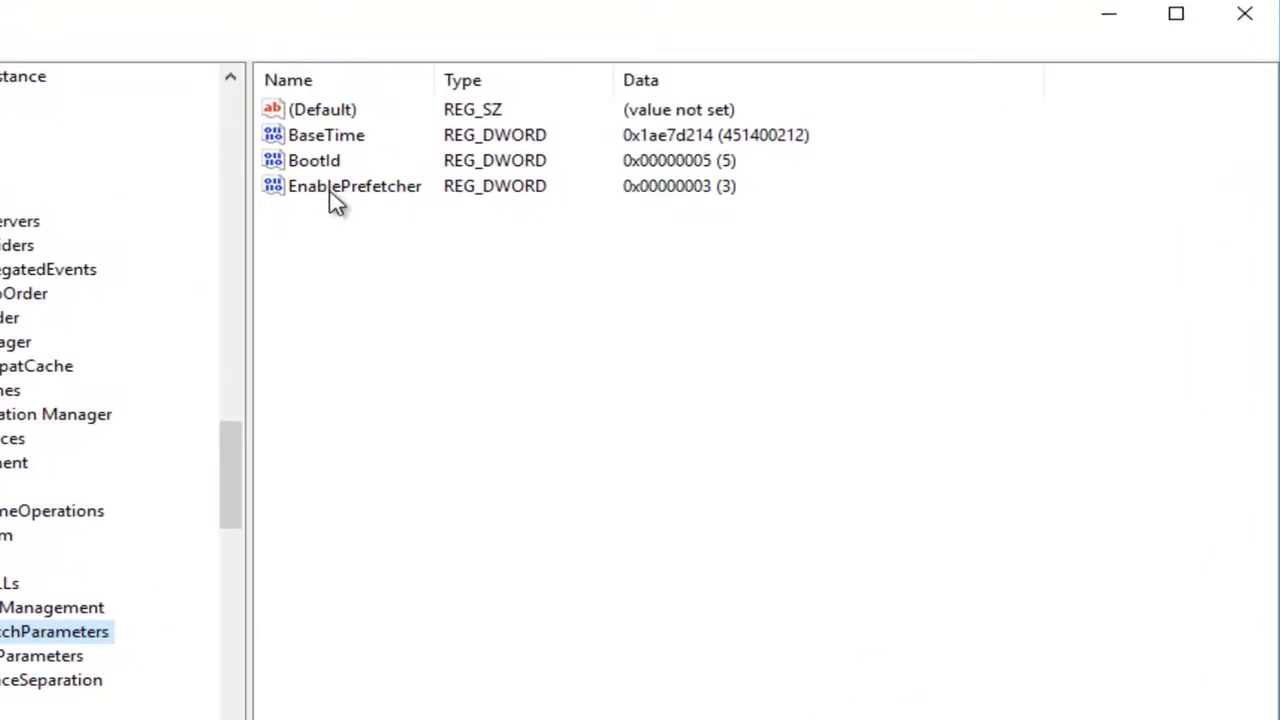
Change EnablePrefetcher's value data from 3 to 0
{"action": "right_click", "coordinate": [335, 196]}
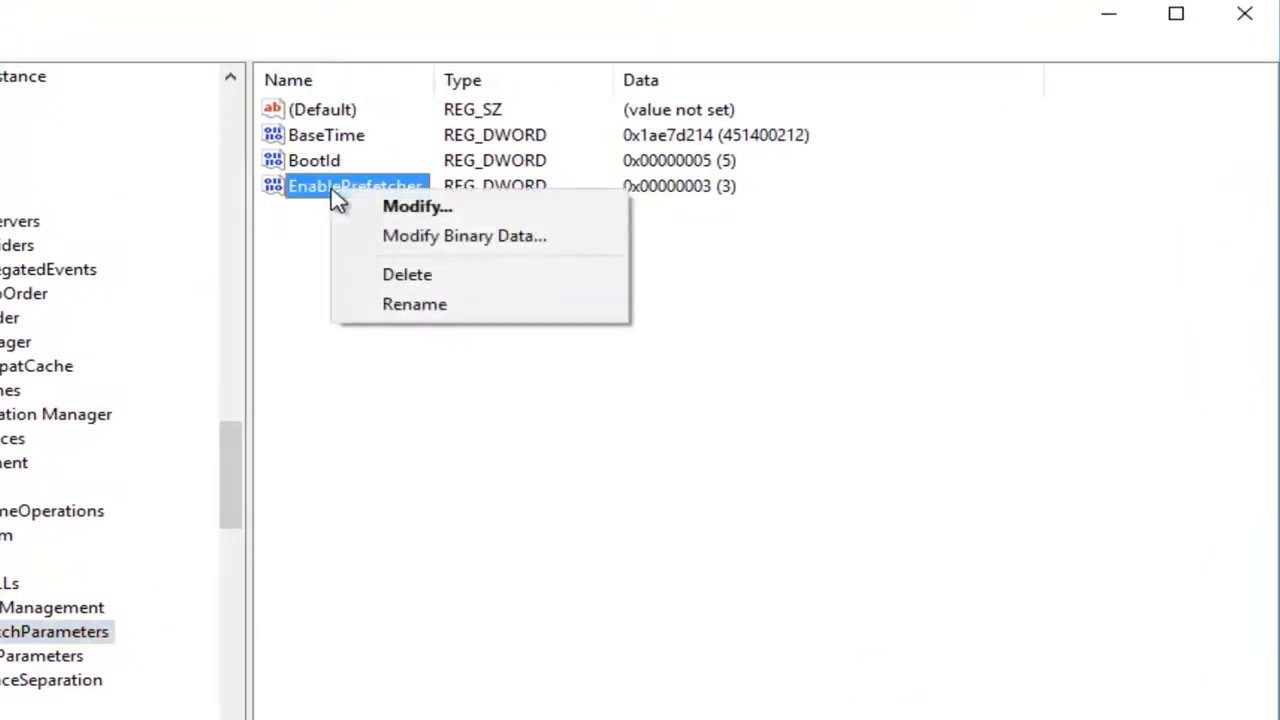
{"action": "left_click", "coordinate": [393, 218]}
{"action": "left_click_drag", "start_coordinate": [23, 134], "coordinate": [688, 266]}
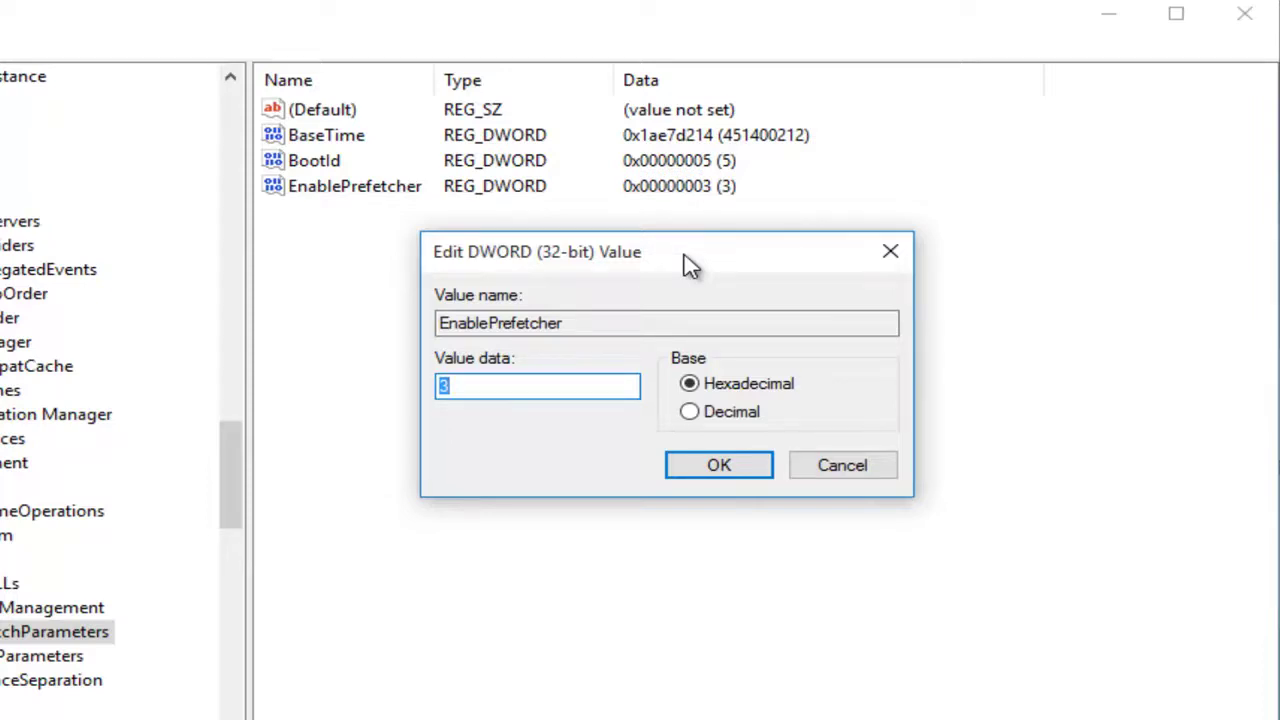
{"action": "type", "text": "0"}
{"action": "left_click", "coordinate": [709, 466]}
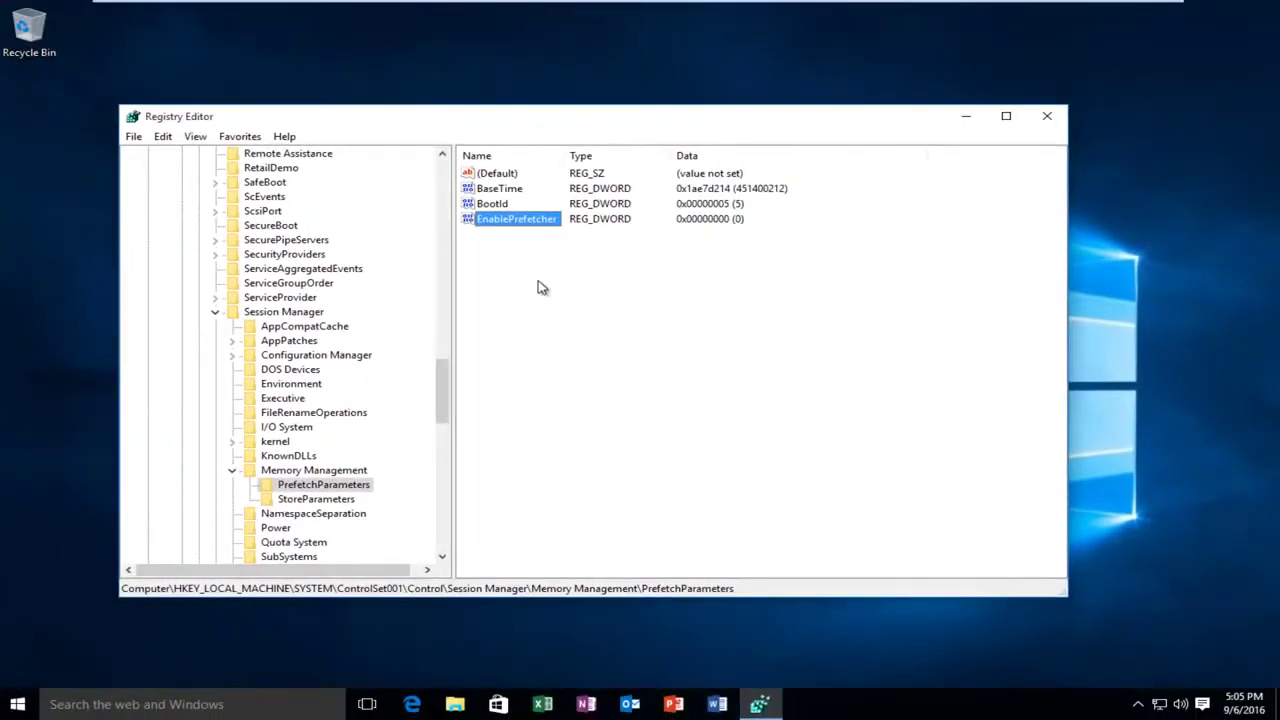
{"action": "left_click", "coordinate": [526, 274]}
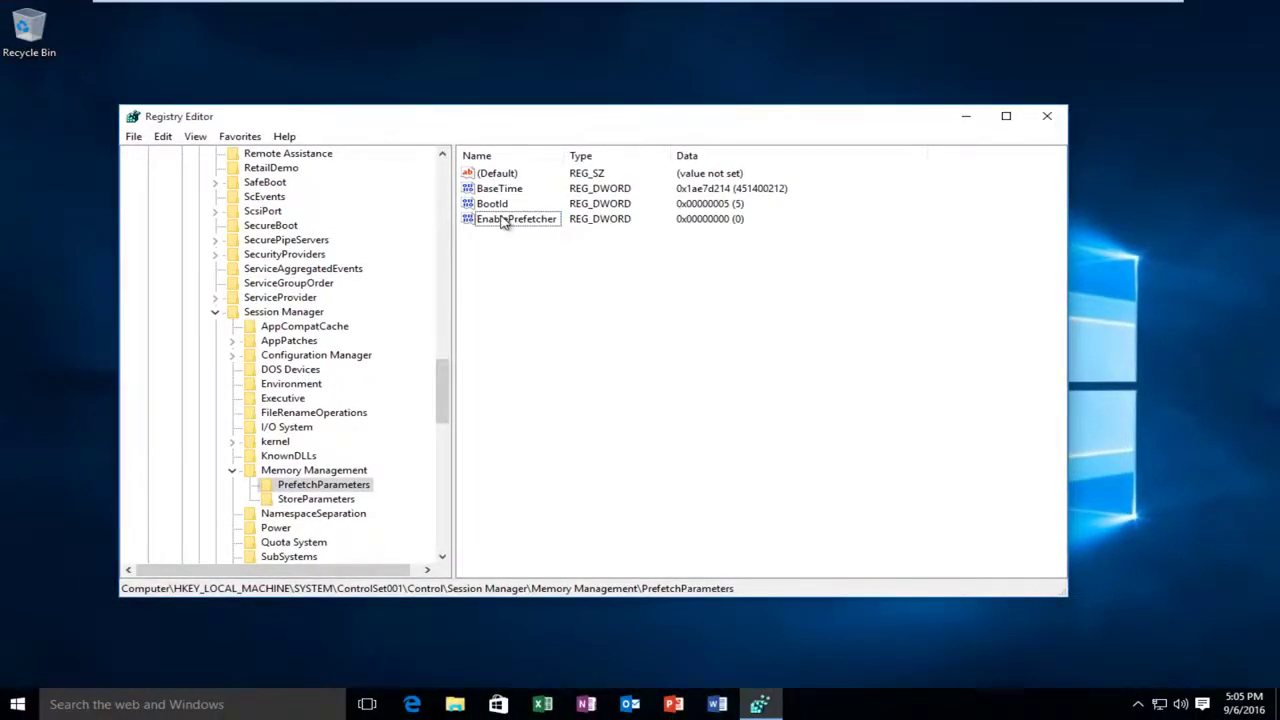
Reopen EnablePrefetcher's editor to verify it holds 0, then close the editor
{"action": "right_click", "coordinate": [504, 222]}
{"action": "left_click", "coordinate": [540, 227]}
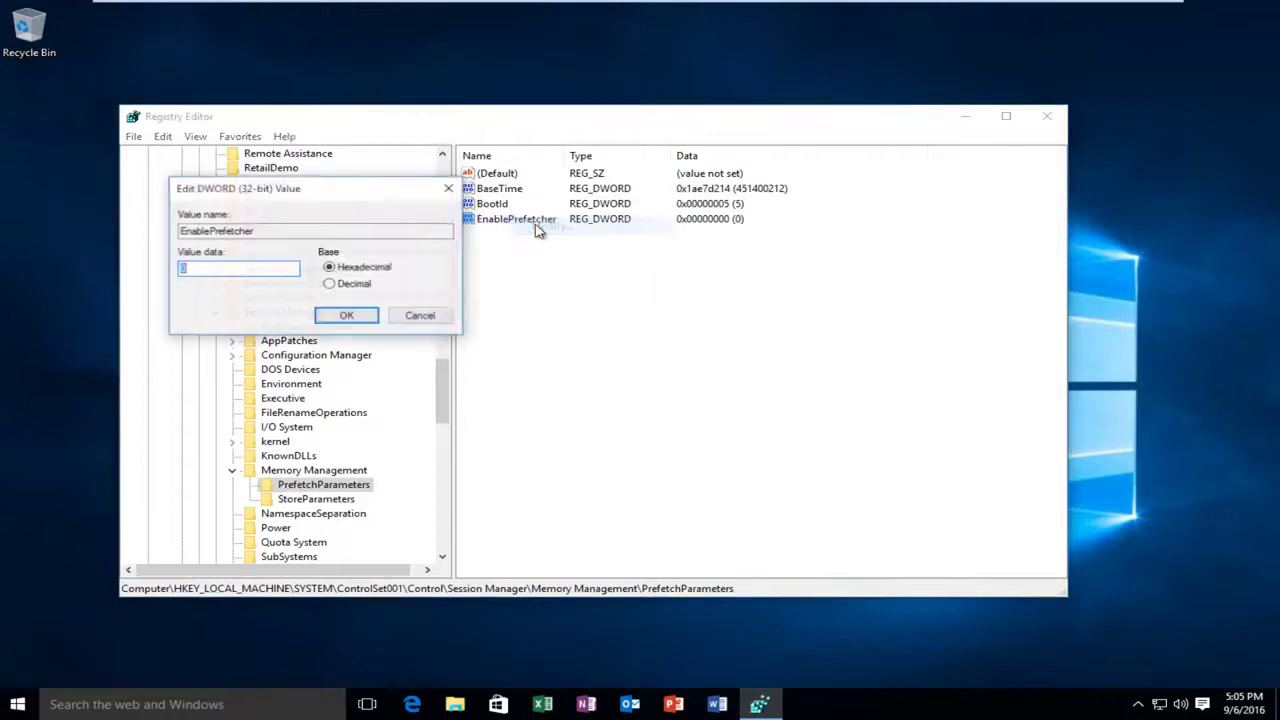
{"action": "left_click", "coordinate": [237, 269]}
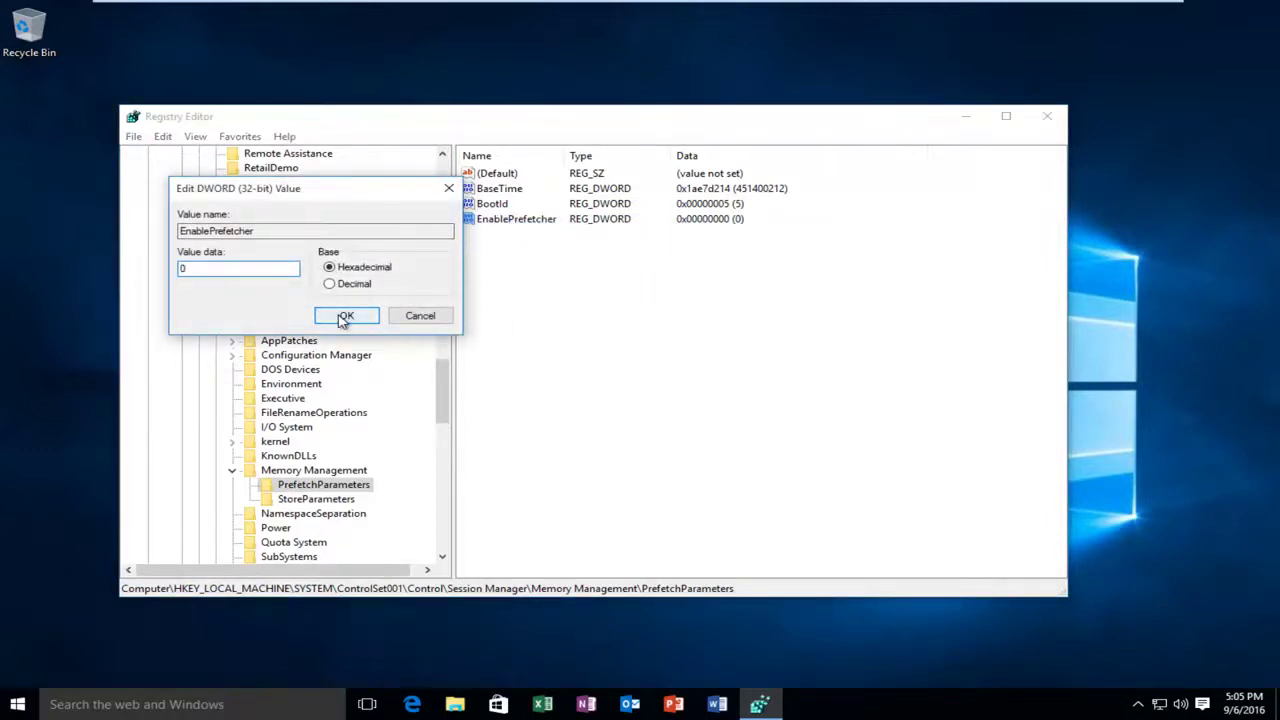
{"action": "left_click", "coordinate": [343, 317]}
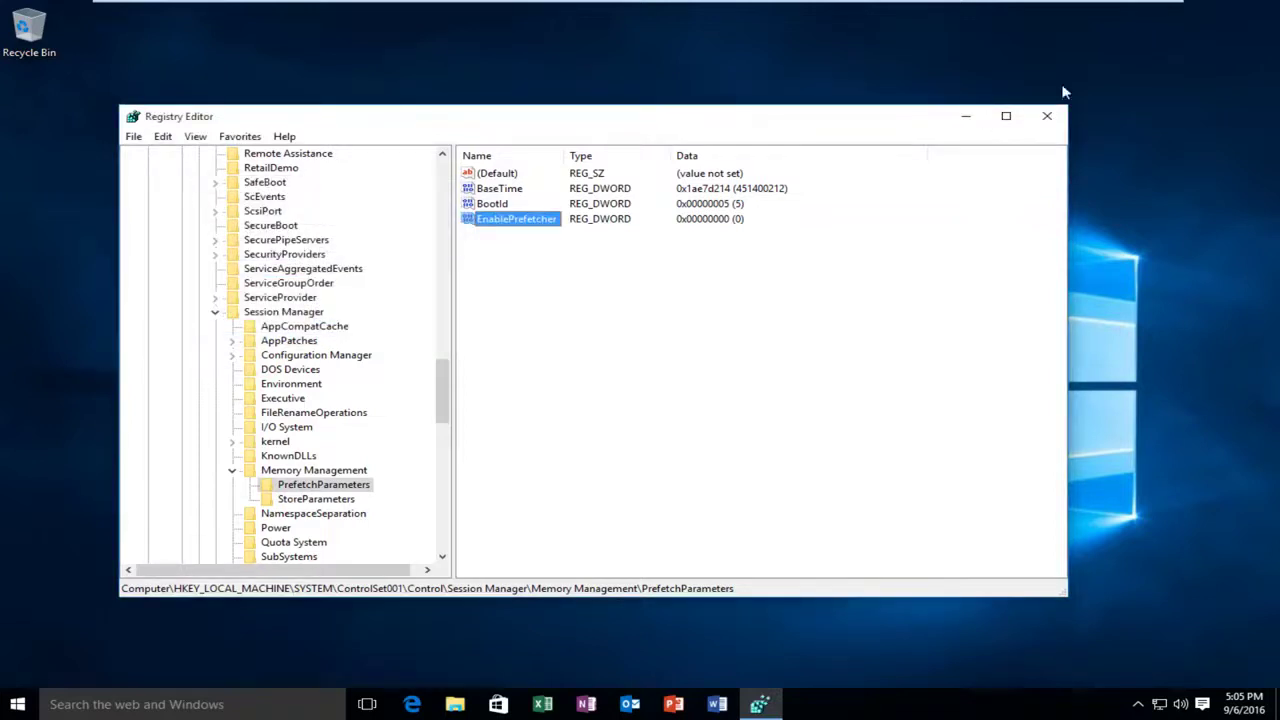
{"action": "left_click", "coordinate": [1047, 116]}
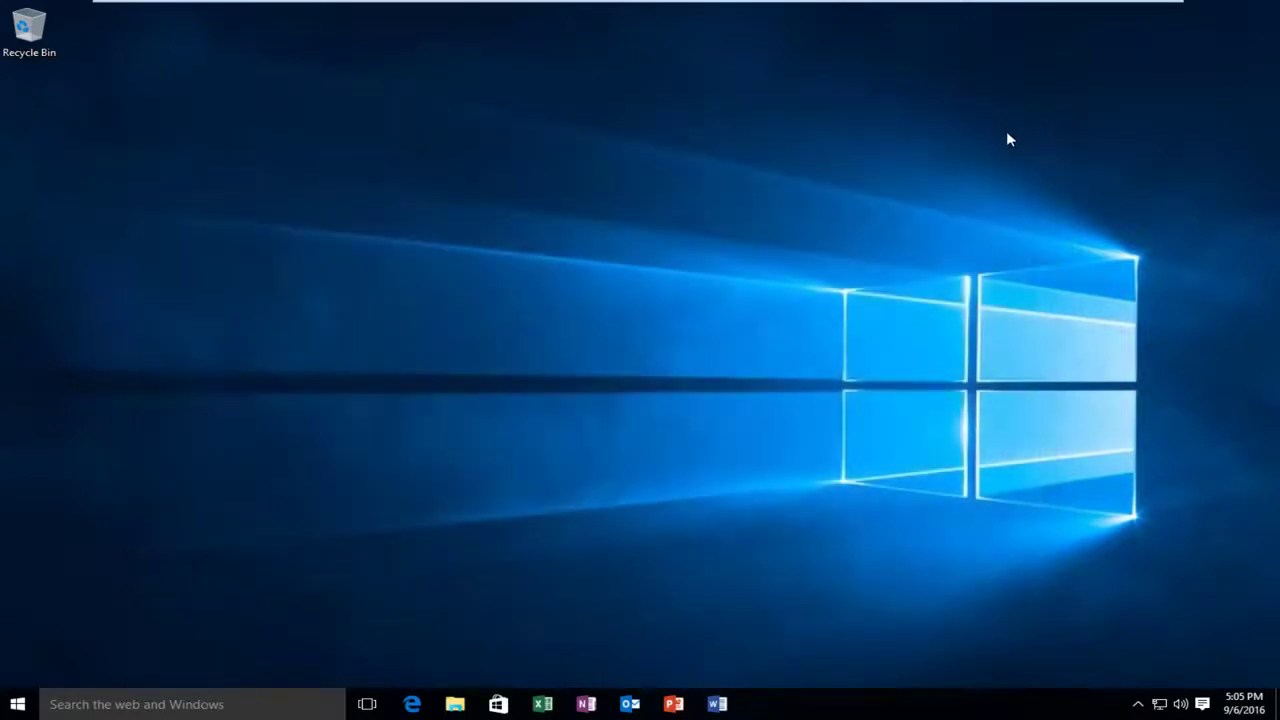